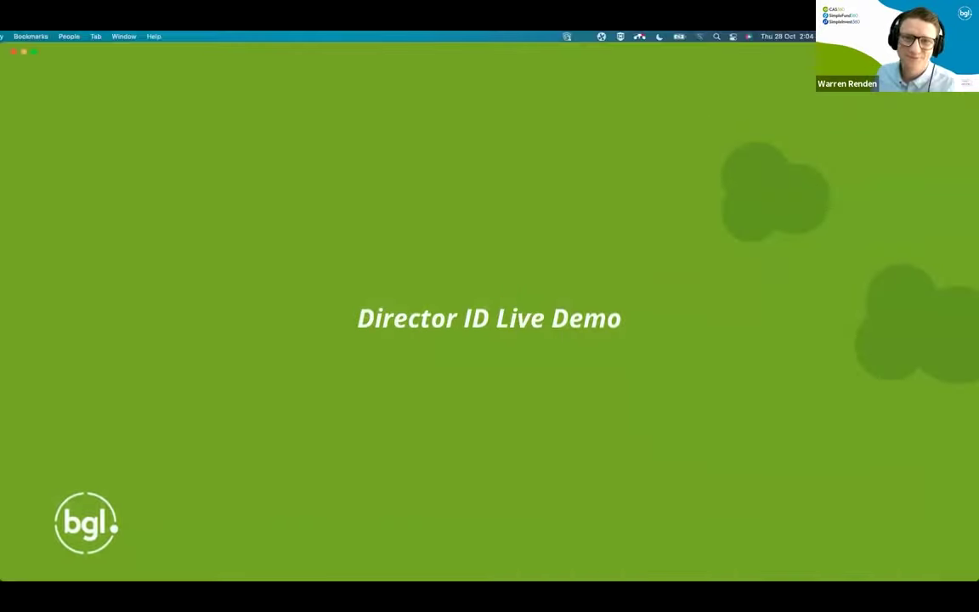
- Switch to the CAS360 companies page, reload it and expand the Director ID Alert filter
click(256, 58)
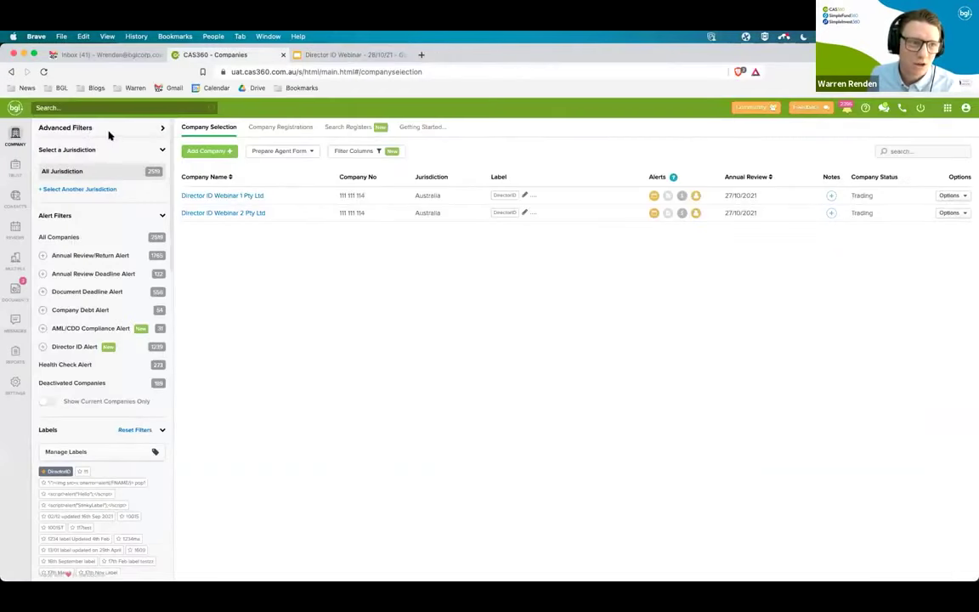
click(44, 72)
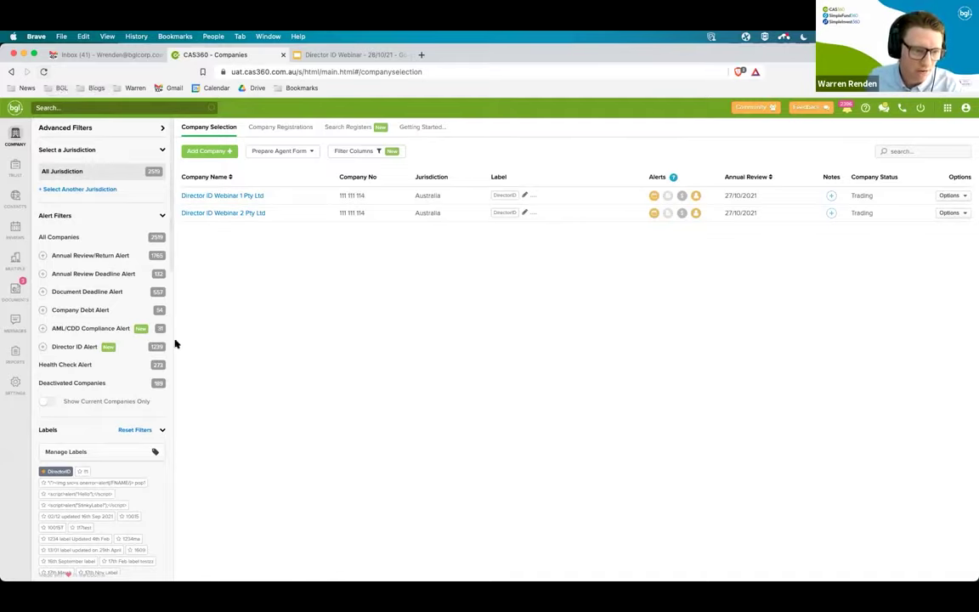
click(136, 354)
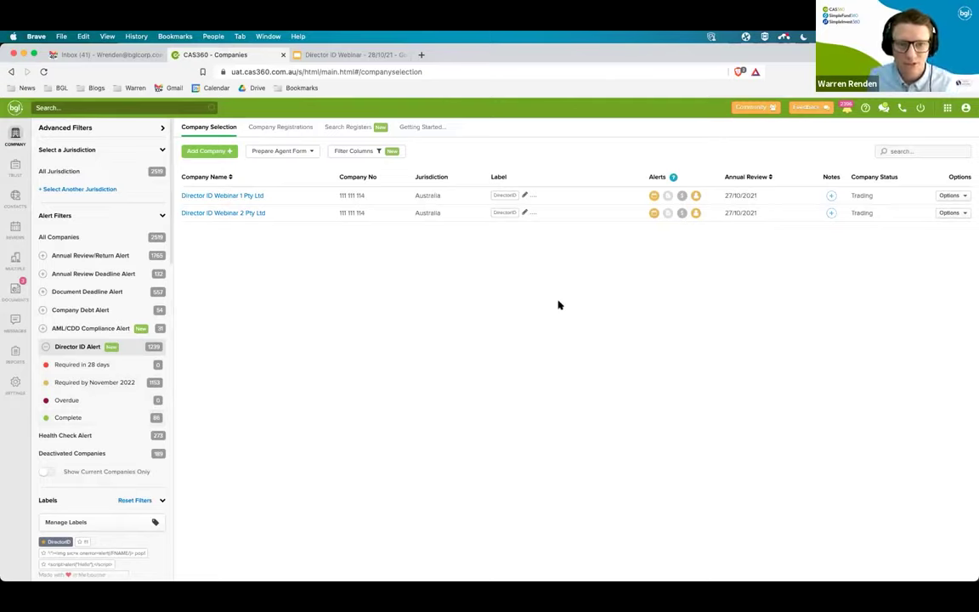
- Review the Director IDs of Director ID Webinar 2 Pty Ltd, including the form for adding the first director's missing email, without saving changes
mouse_move(696, 215)
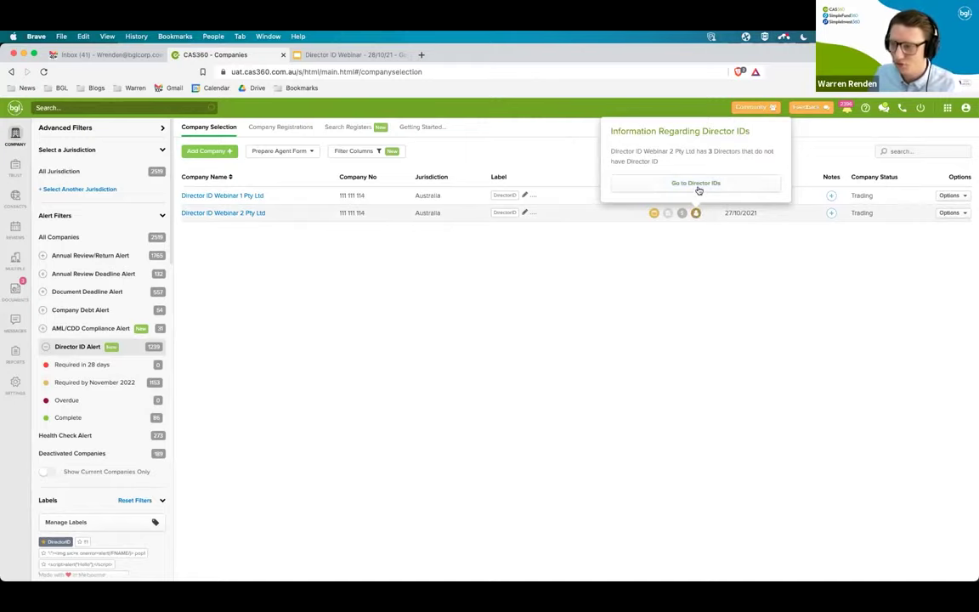
click(696, 184)
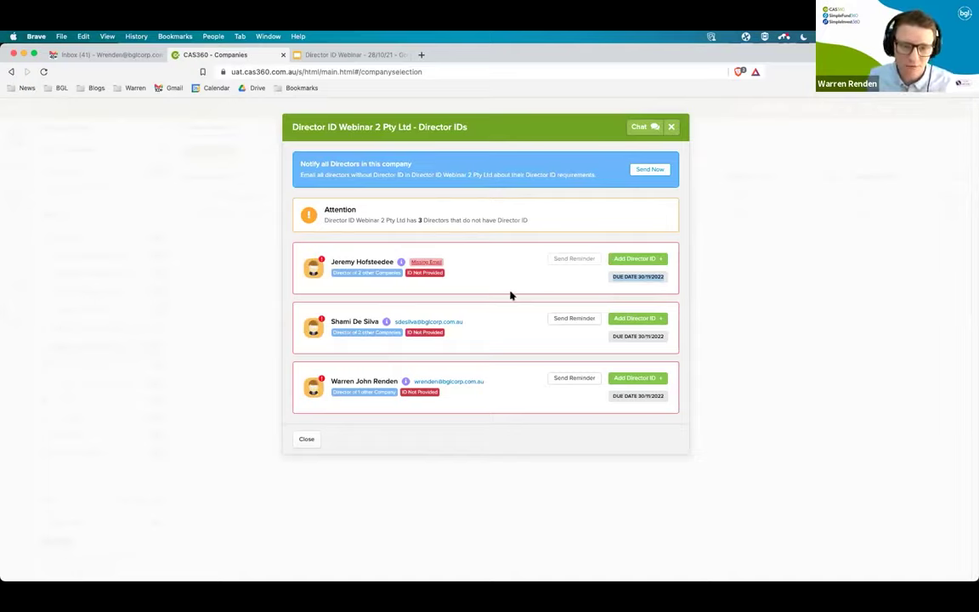
mouse_move(401, 264)
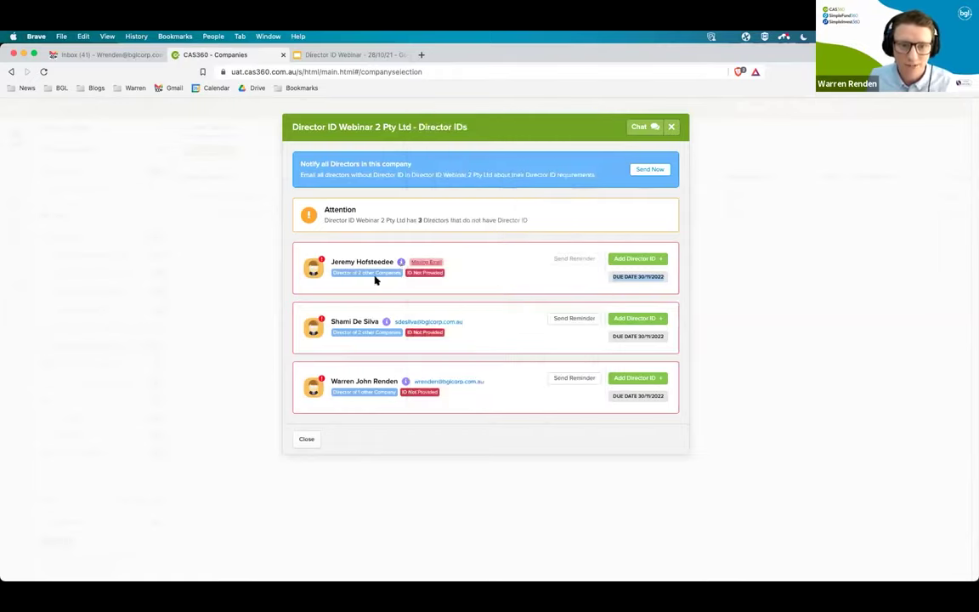
mouse_move(373, 278)
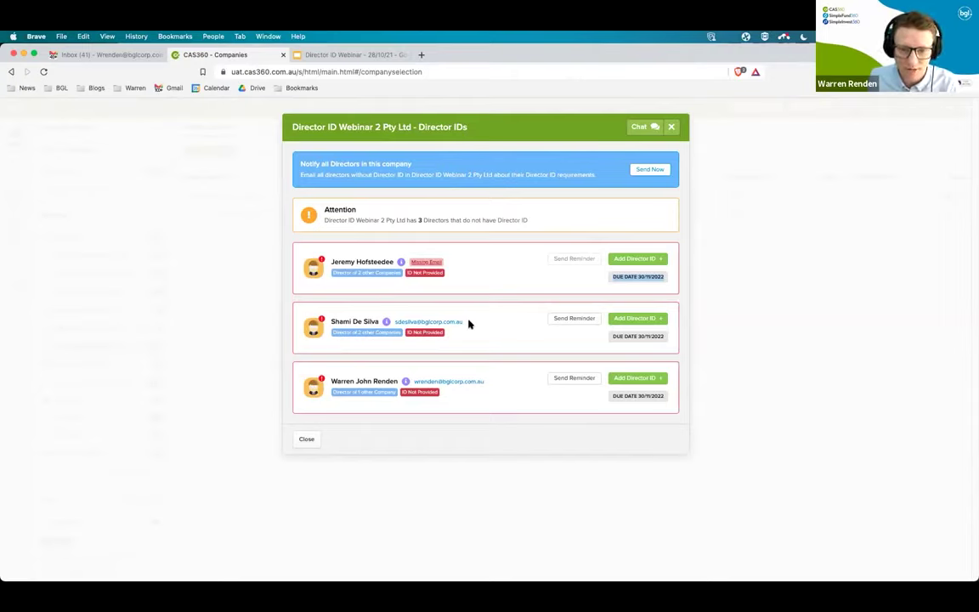
click(429, 264)
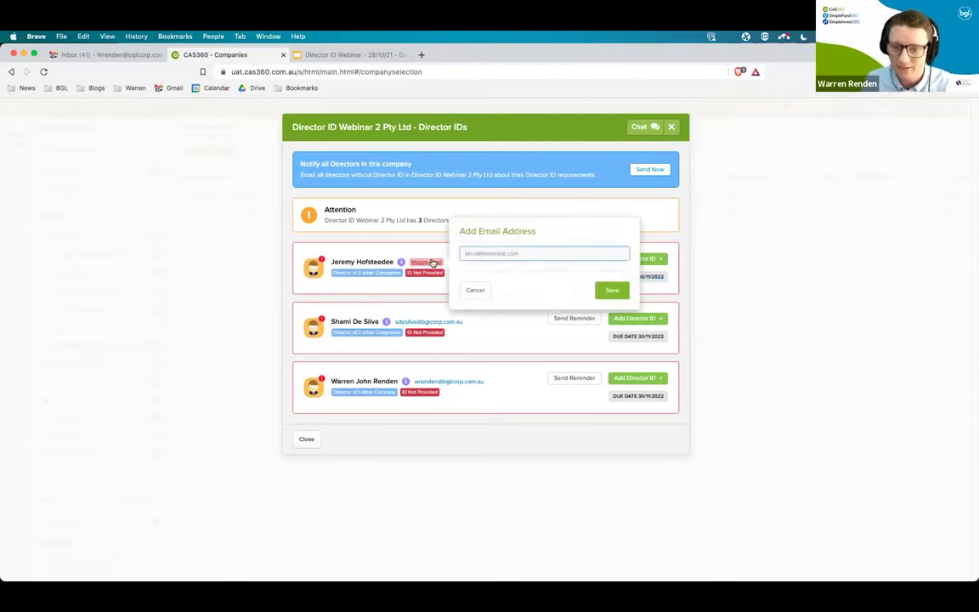
click(465, 290)
click(308, 439)
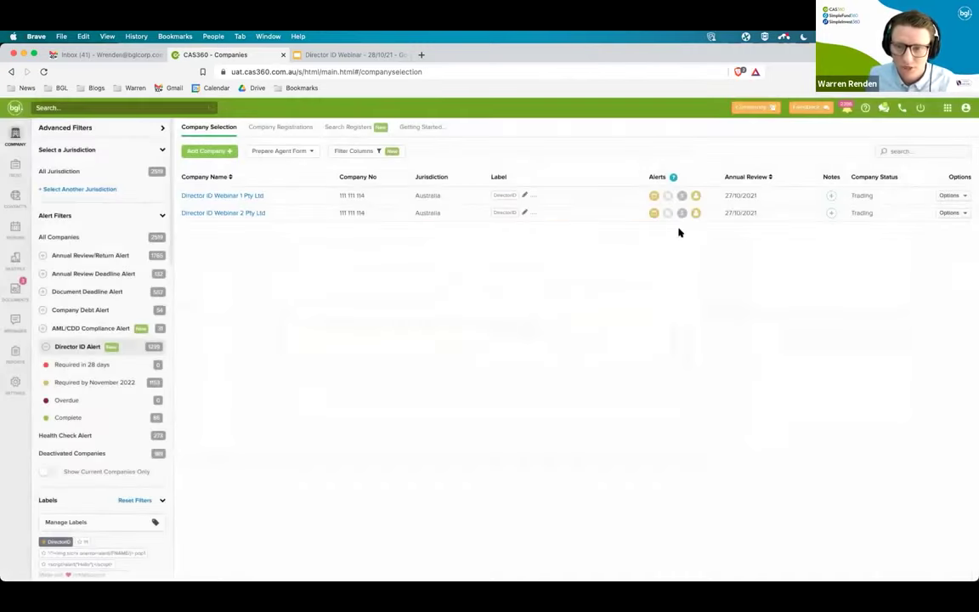
- Prepare the notification email to all directors without a Director ID in Director ID Webinar 1 Pty Ltd
mouse_move(697, 195)
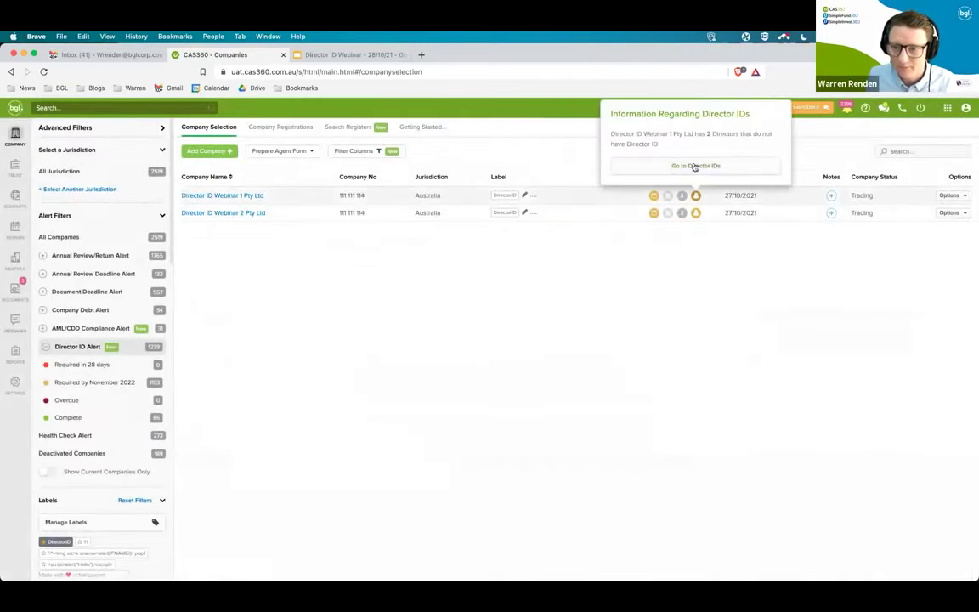
click(695, 165)
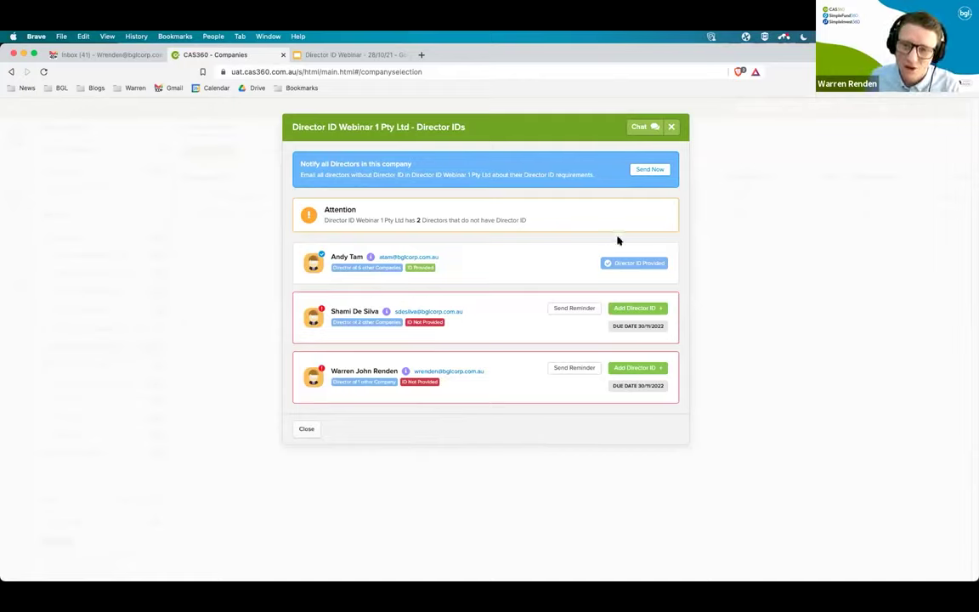
click(649, 170)
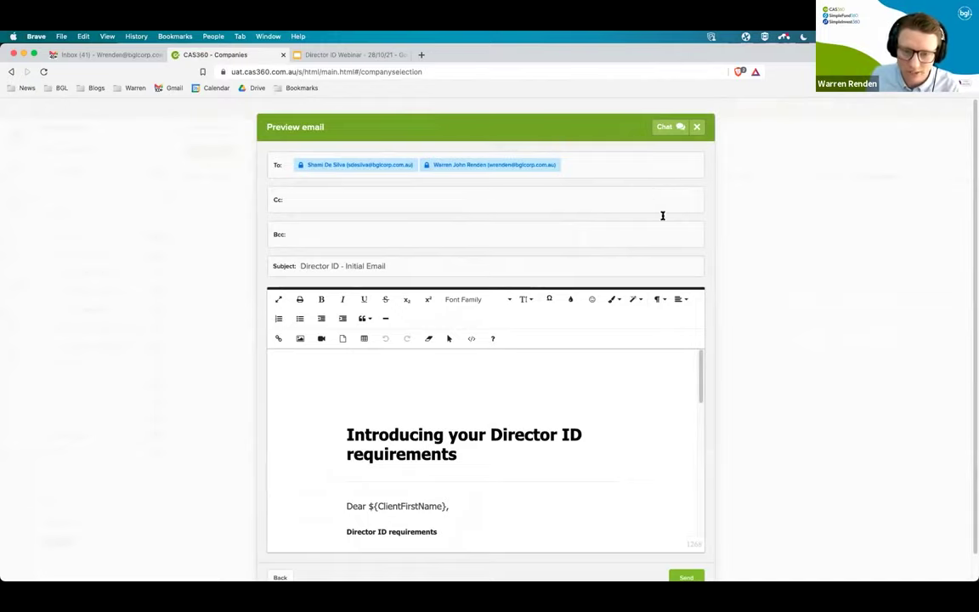
- Review the body of the Director ID - Initial Email down to the firm's sign-off and send it to the directors
scroll(632, 361, down, 1)
scroll(632, 361, down, 2)
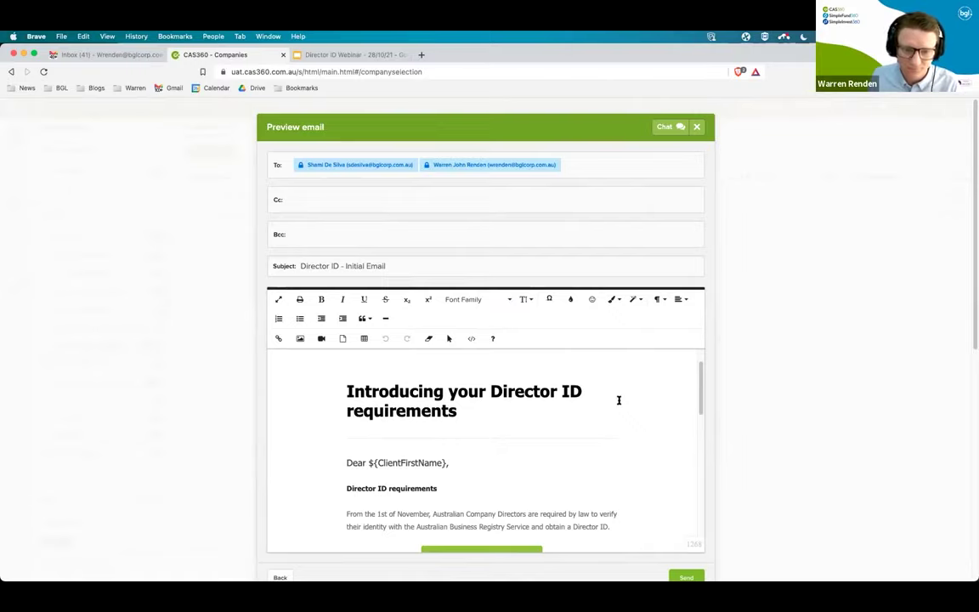
scroll(619, 400, down, 3)
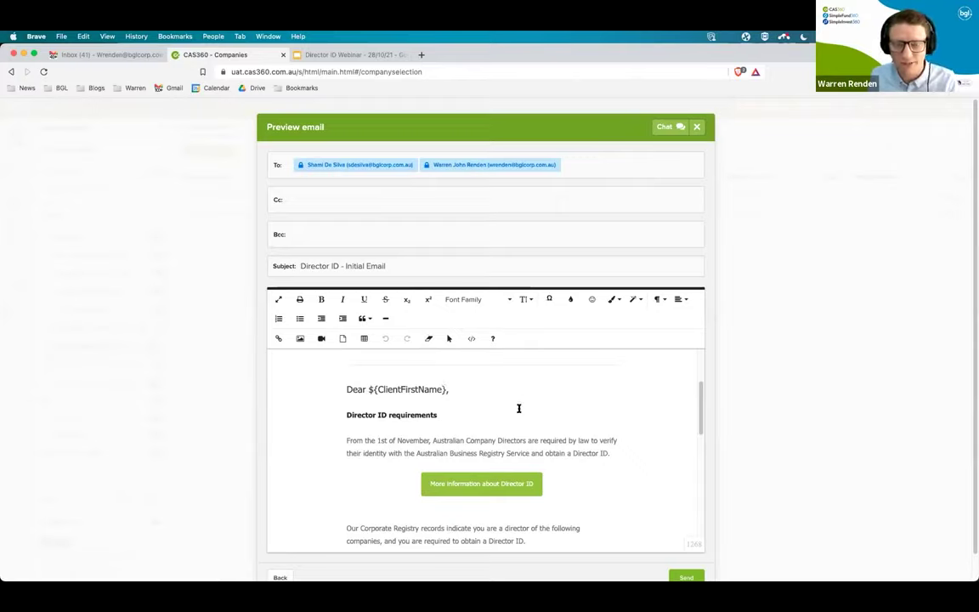
scroll(519, 408, down, 1)
scroll(518, 408, down, 3)
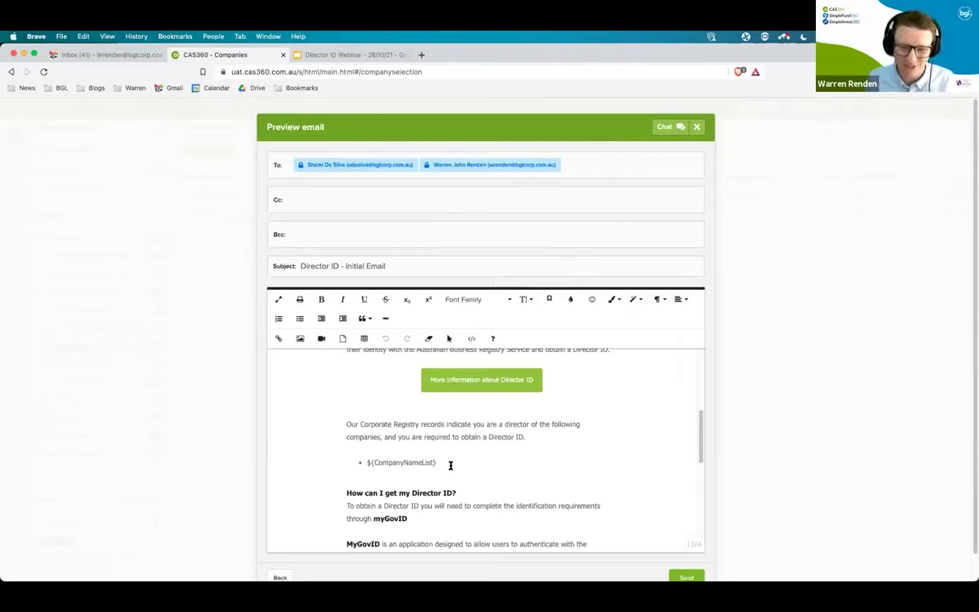
scroll(468, 458, down, 5)
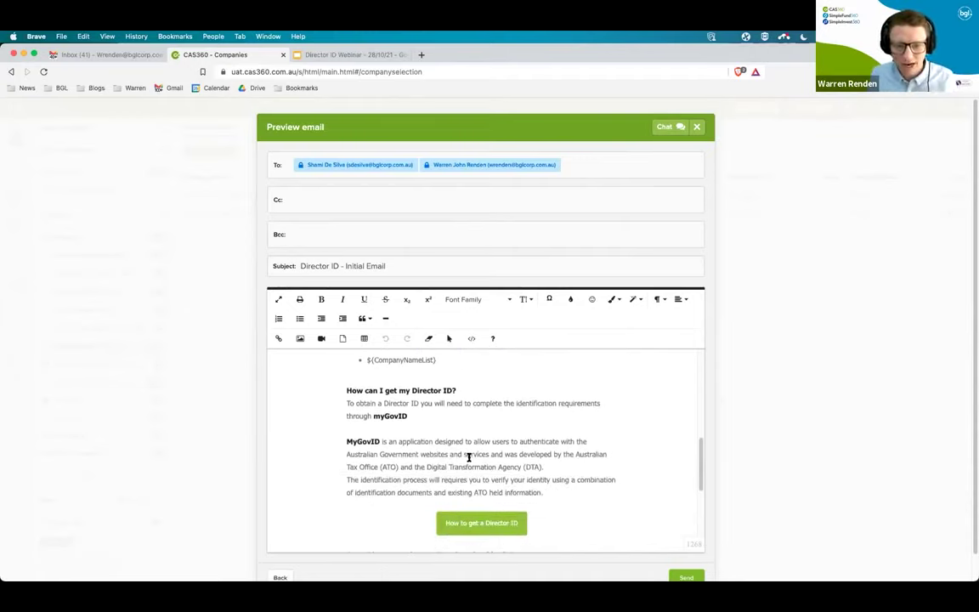
scroll(469, 457, down, 1)
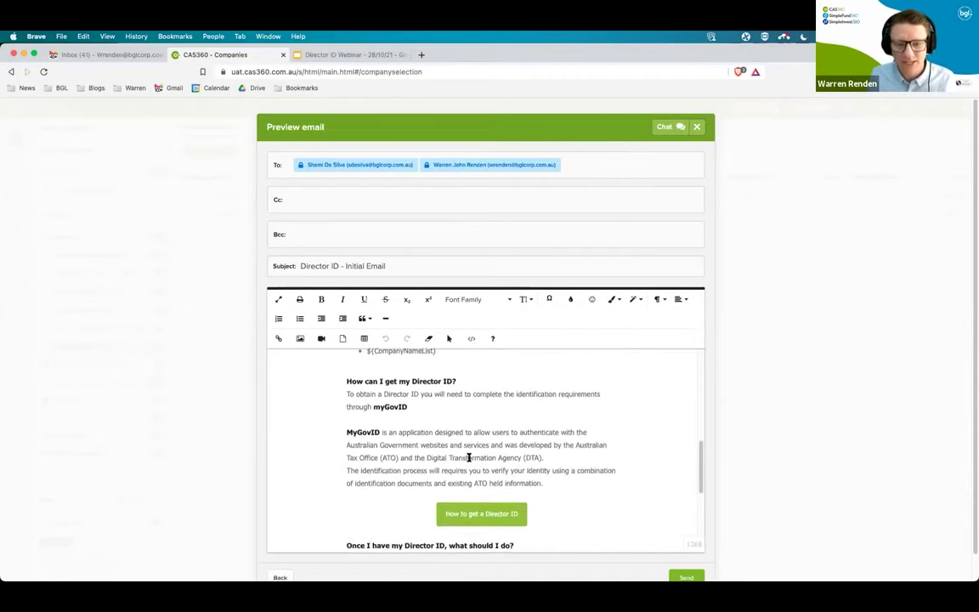
scroll(468, 457, up, 2)
scroll(469, 458, down, 5)
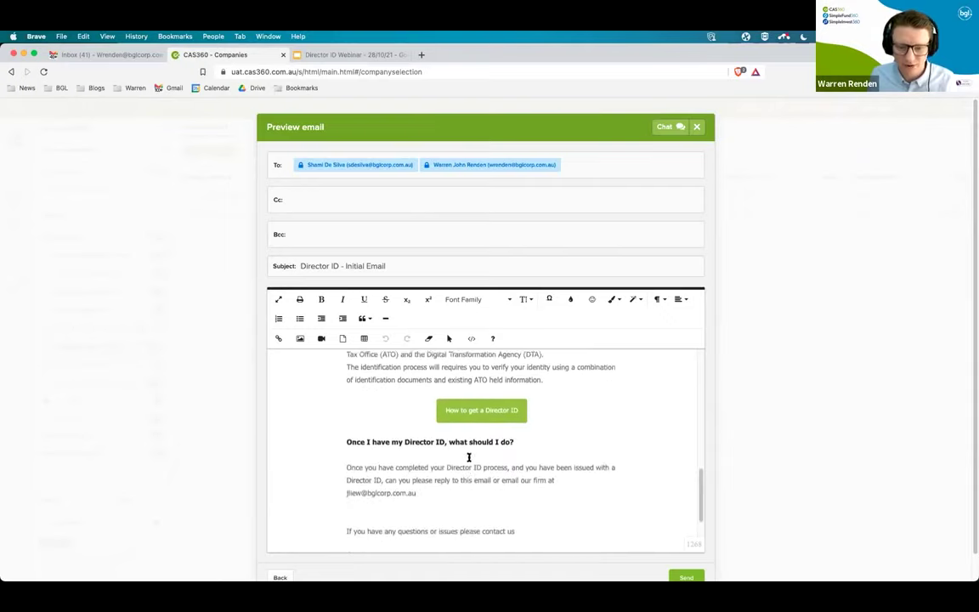
scroll(469, 457, down, 2)
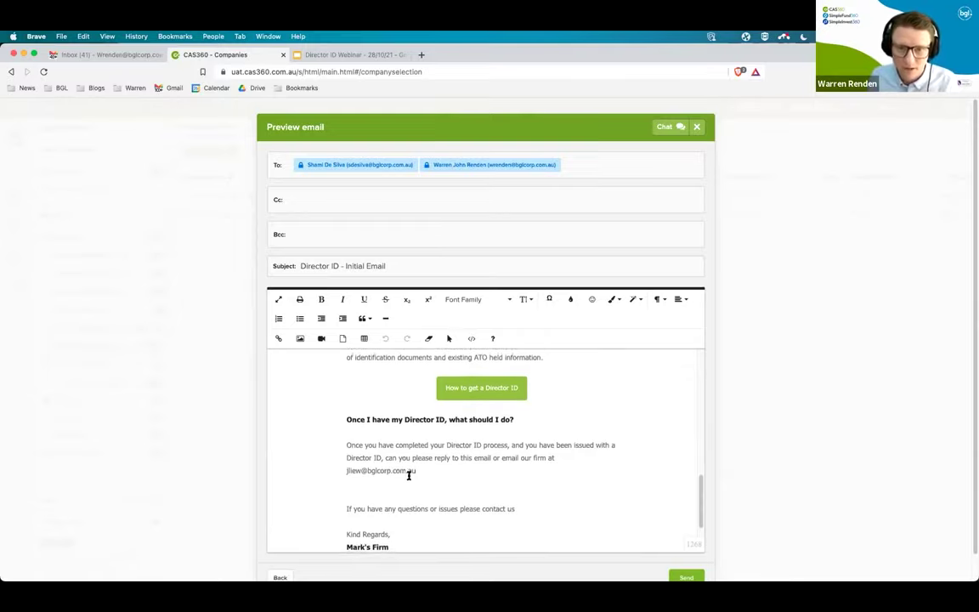
scroll(408, 475, down, 3)
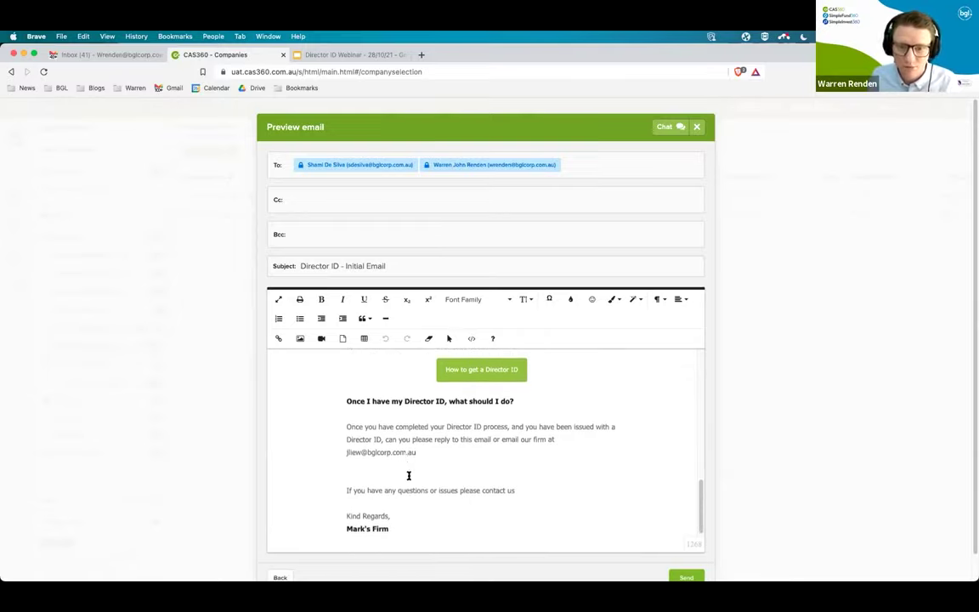
click(687, 577)
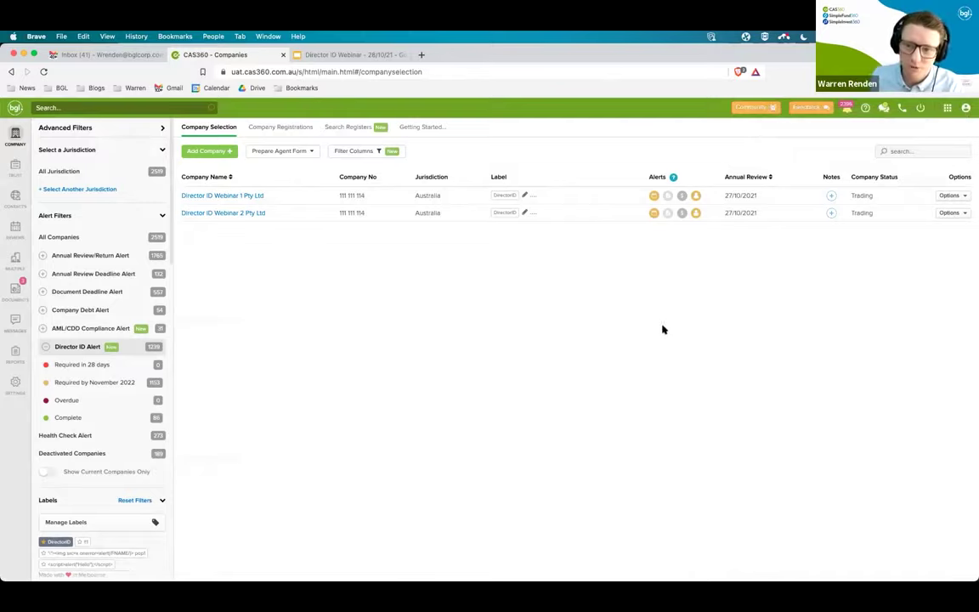
- Preview and send the Director ID - Reminder email to the second listed director of Director ID Webinar 2 Pty Ltd
mouse_move(695, 213)
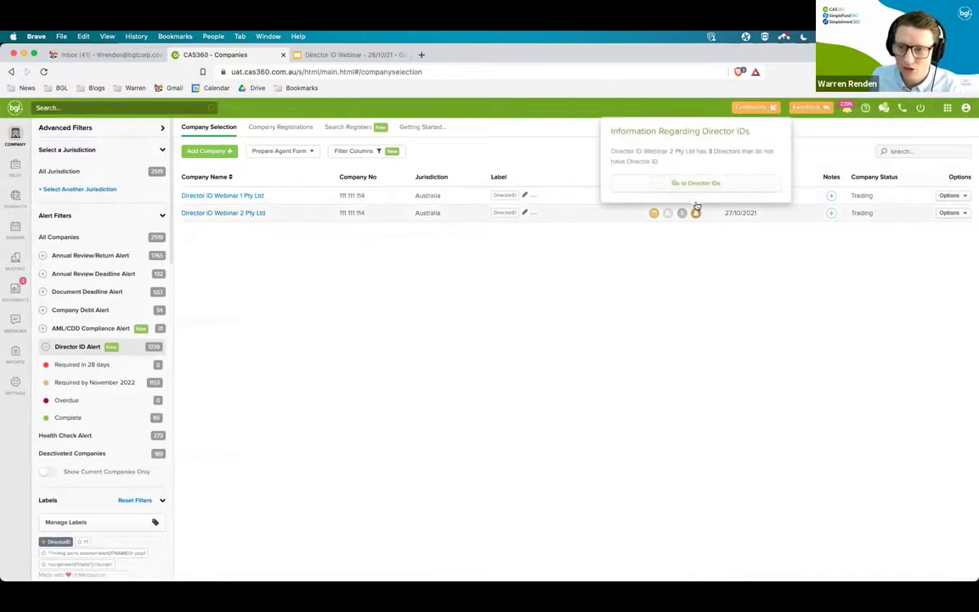
click(695, 185)
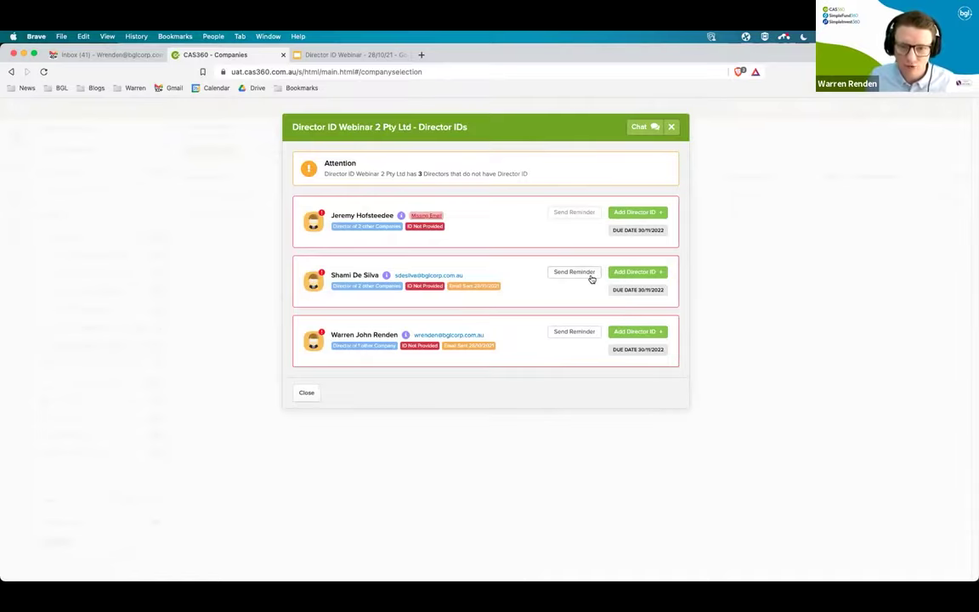
click(590, 274)
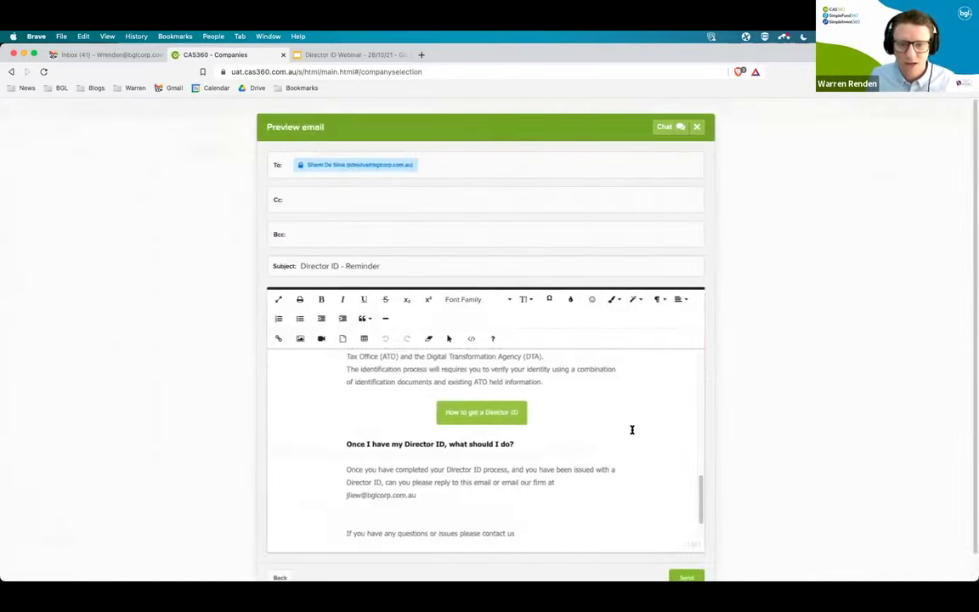
scroll(629, 425, up, 5)
scroll(632, 429, up, 5)
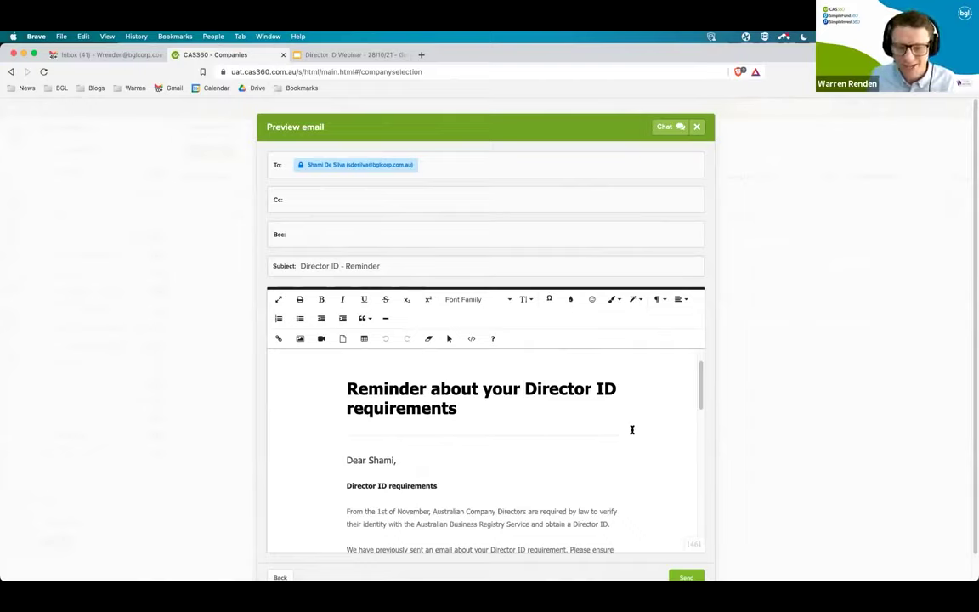
scroll(632, 430, down, 3)
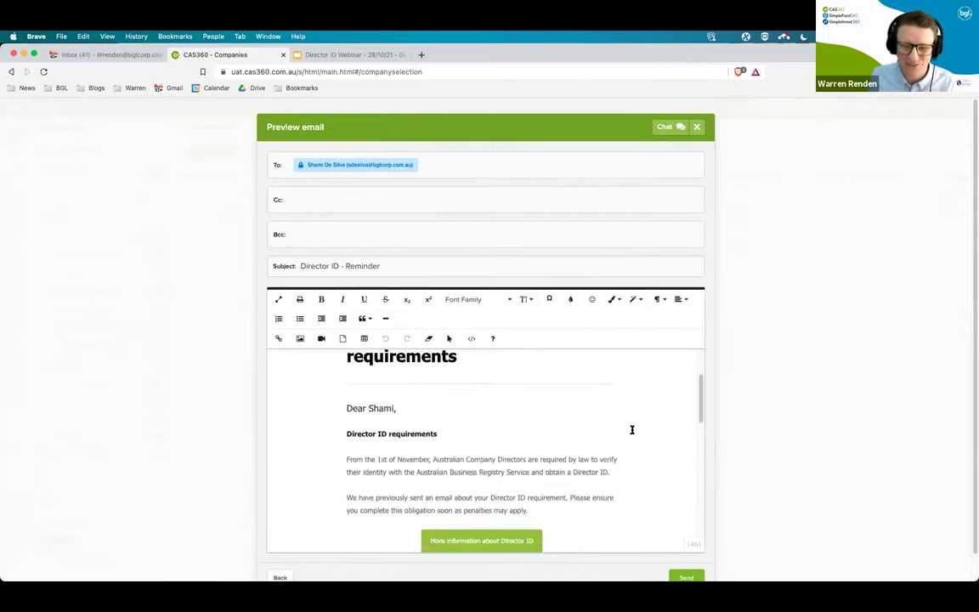
scroll(632, 429, down, 8)
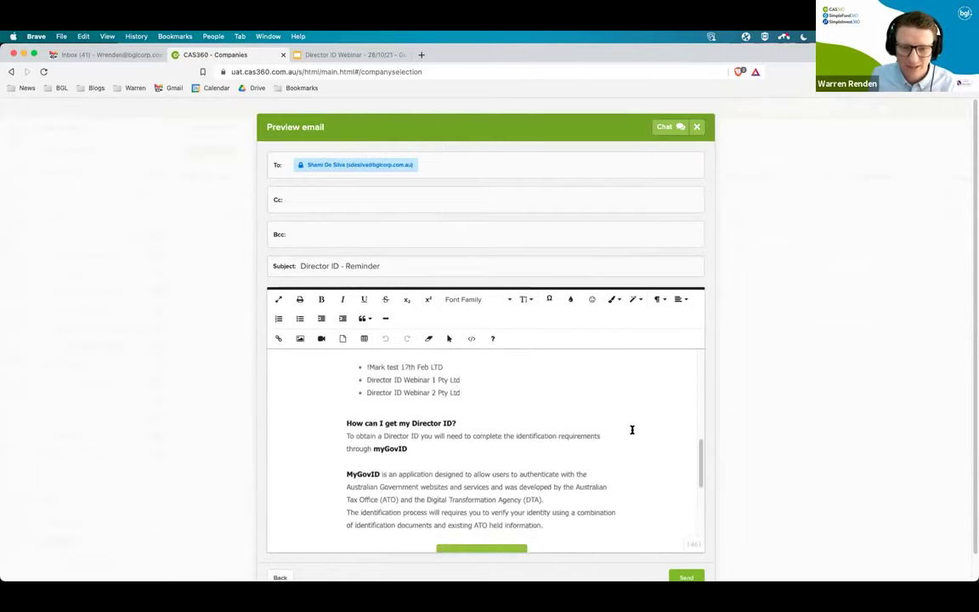
scroll(631, 430, up, 2)
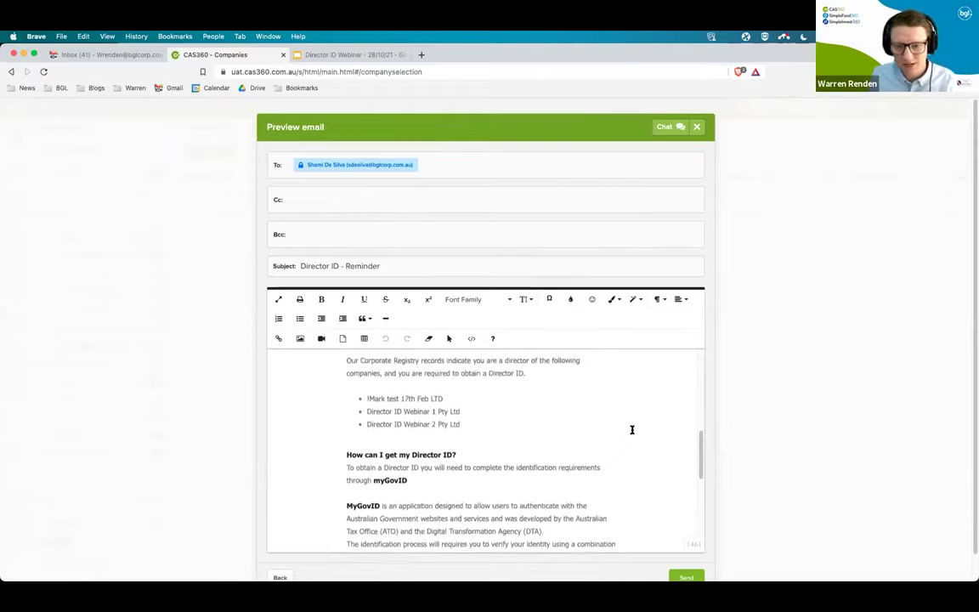
click(680, 573)
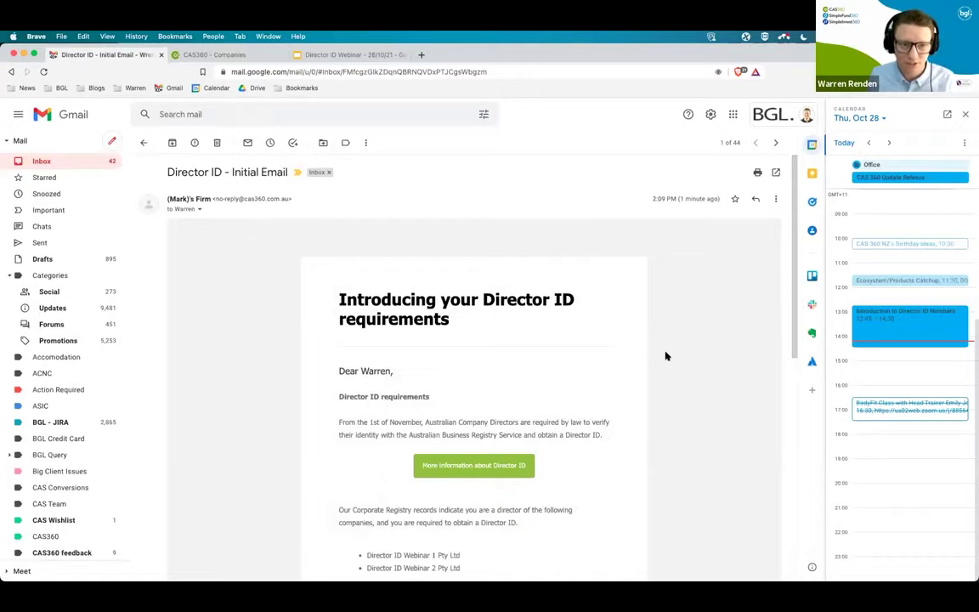
- Read the received Director ID - Initial Email in Gmail and open its How to get a Director ID link
scroll(666, 357, down, 3)
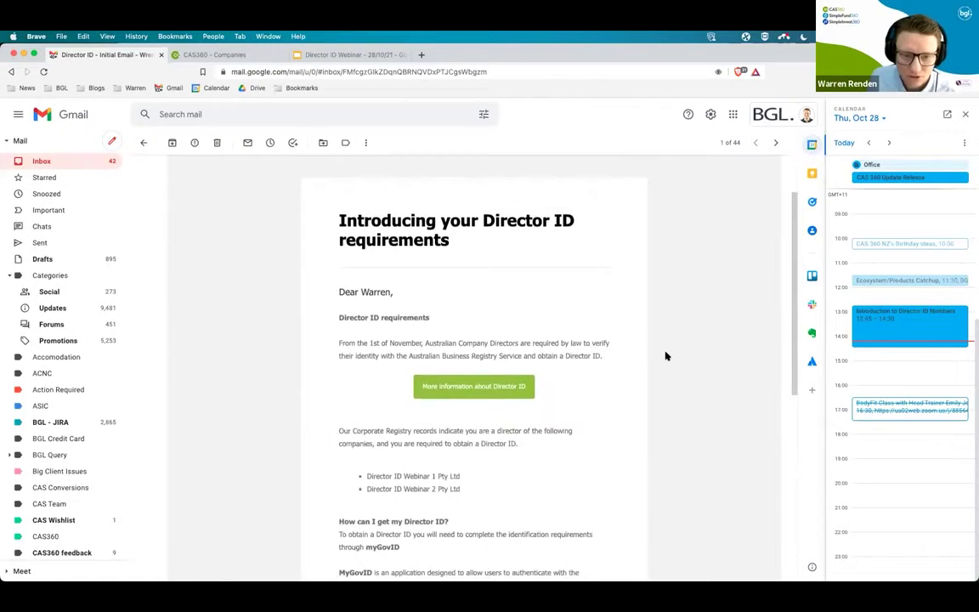
scroll(549, 435, up, 1)
scroll(549, 436, down, 2)
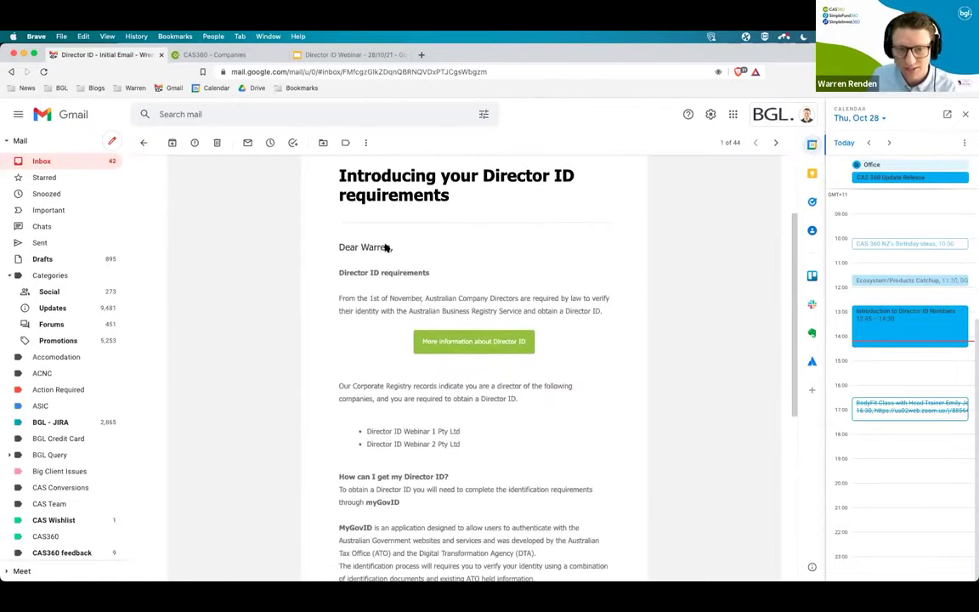
scroll(459, 425, down, 1)
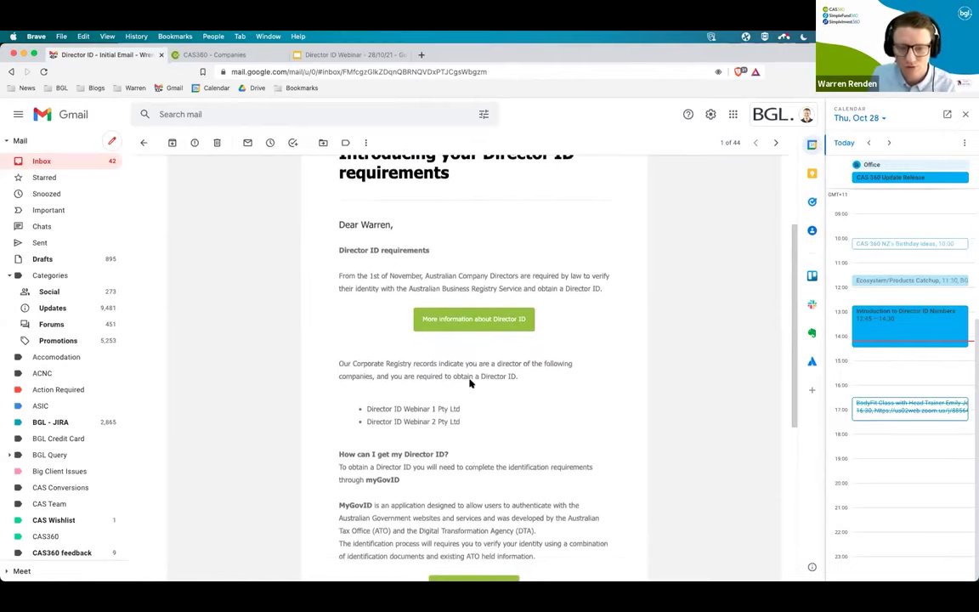
scroll(474, 400, down, 1)
scroll(473, 416, down, 2)
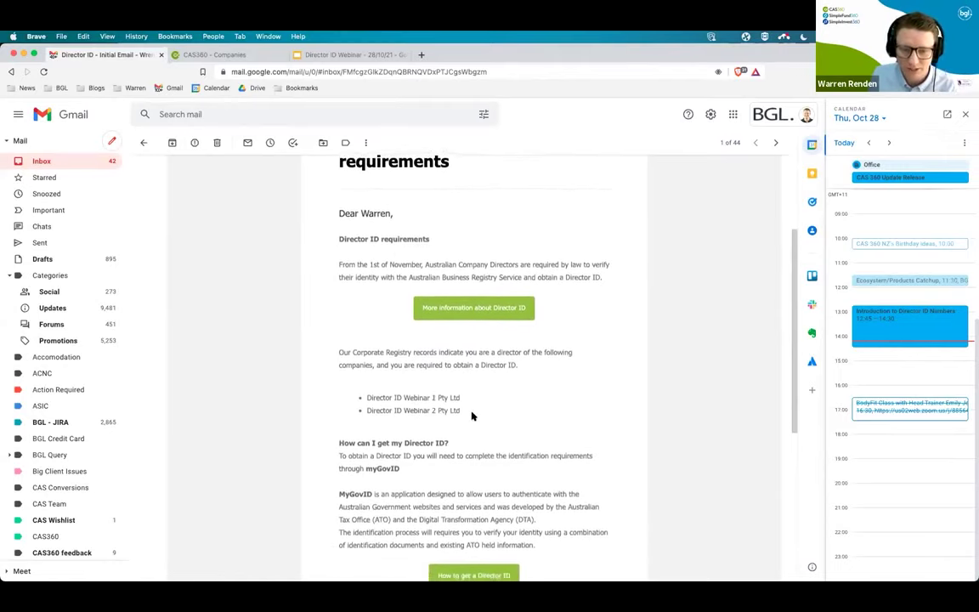
scroll(472, 415, down, 5)
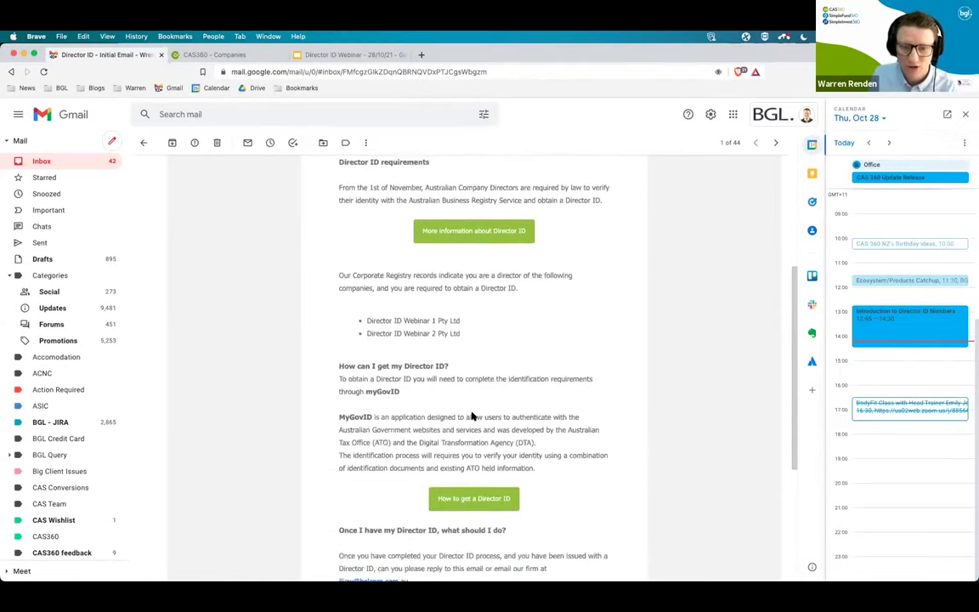
click(485, 501)
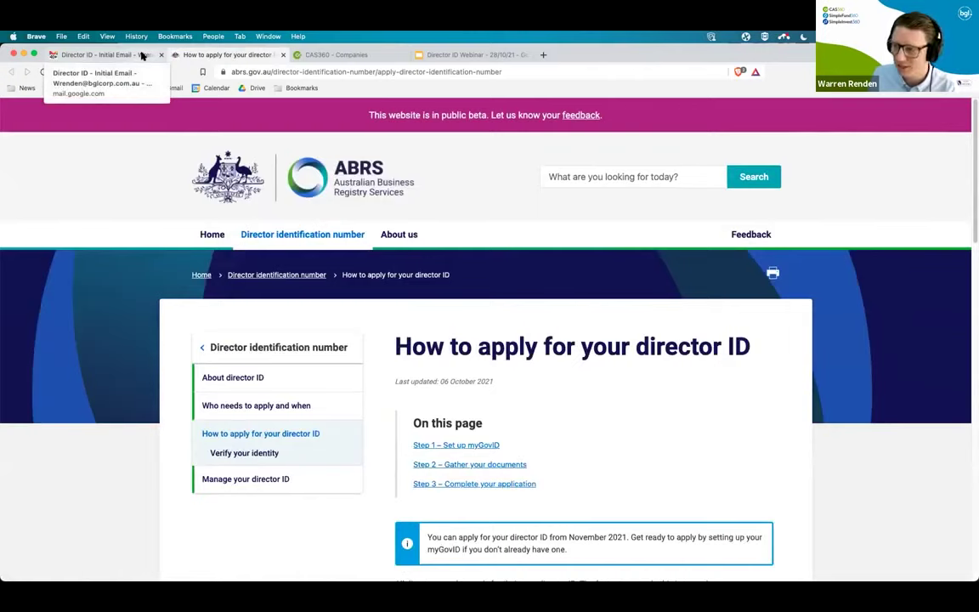
- Return to the Director ID - Initial Email in Gmail and read the listed companies, myGovID instructions and the section on replying with the ID
click(143, 54)
scroll(434, 323, down, 2)
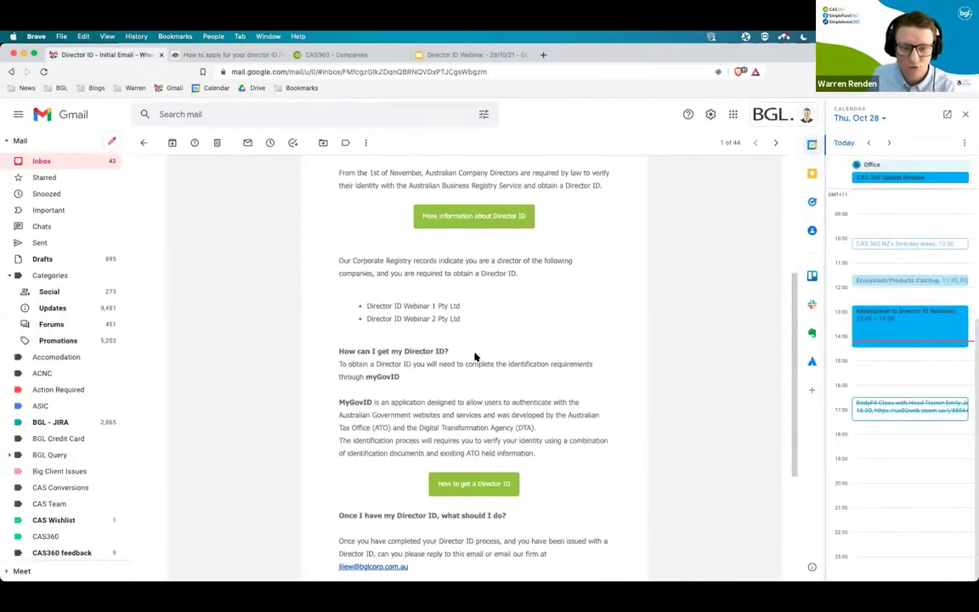
scroll(475, 357, down, 1)
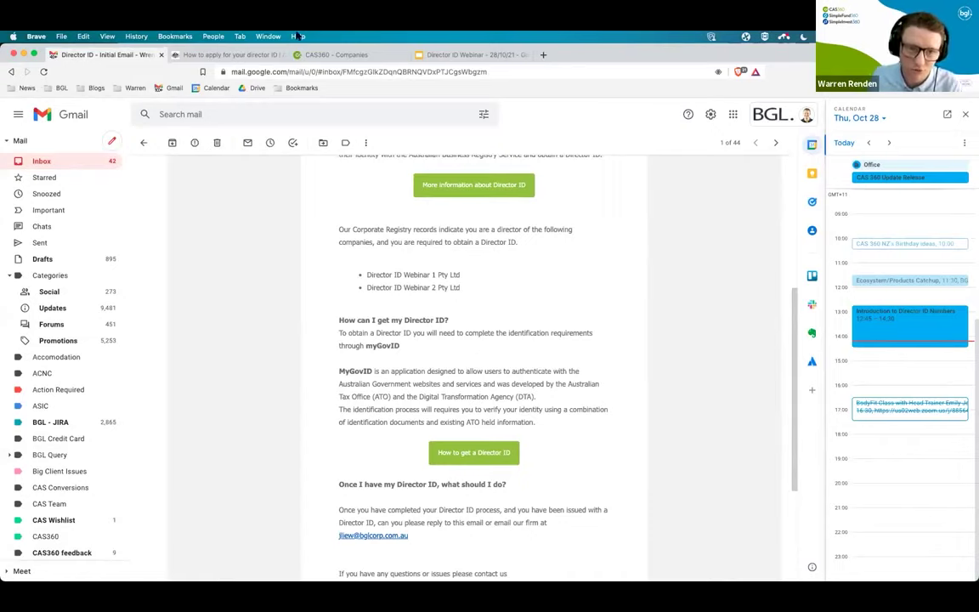
- Switch to CAS360 and open the Director ID - Initial Email template in the email template settings
click(298, 52)
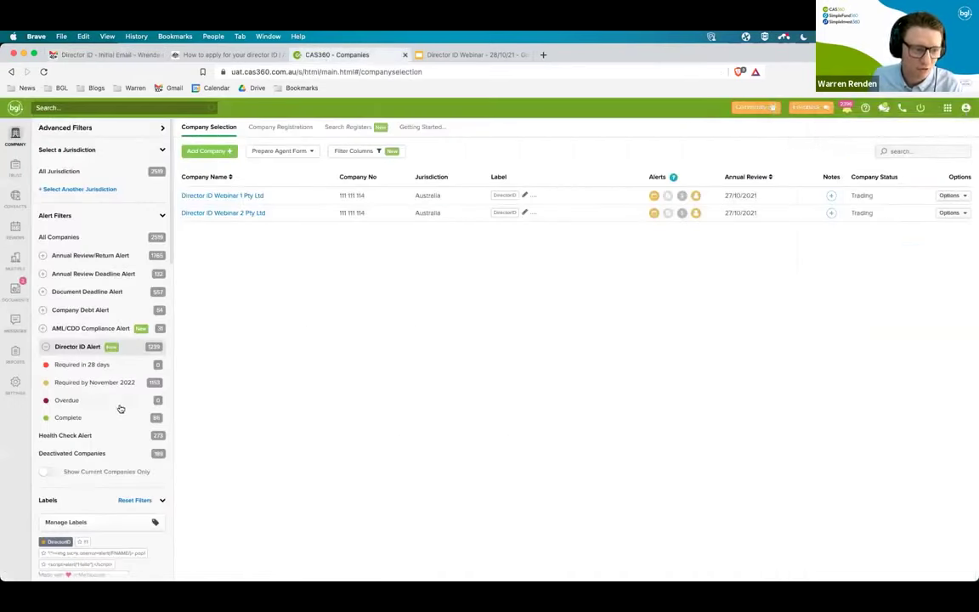
click(16, 385)
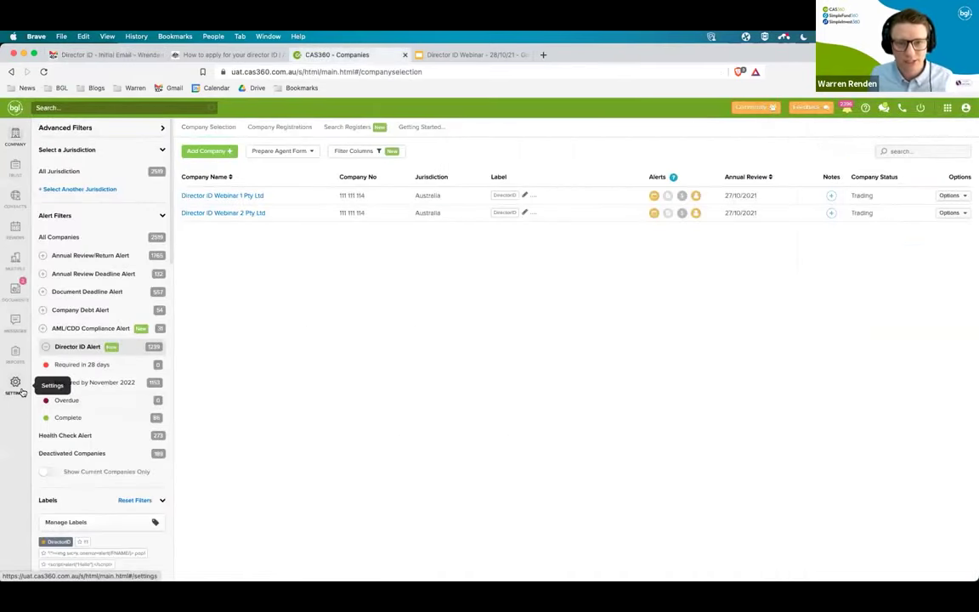
click(365, 129)
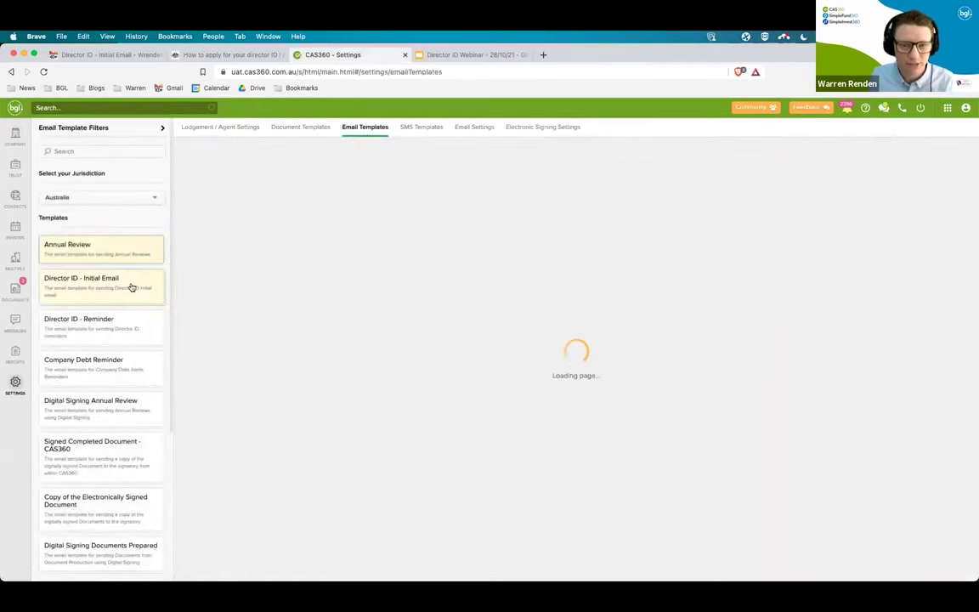
click(132, 287)
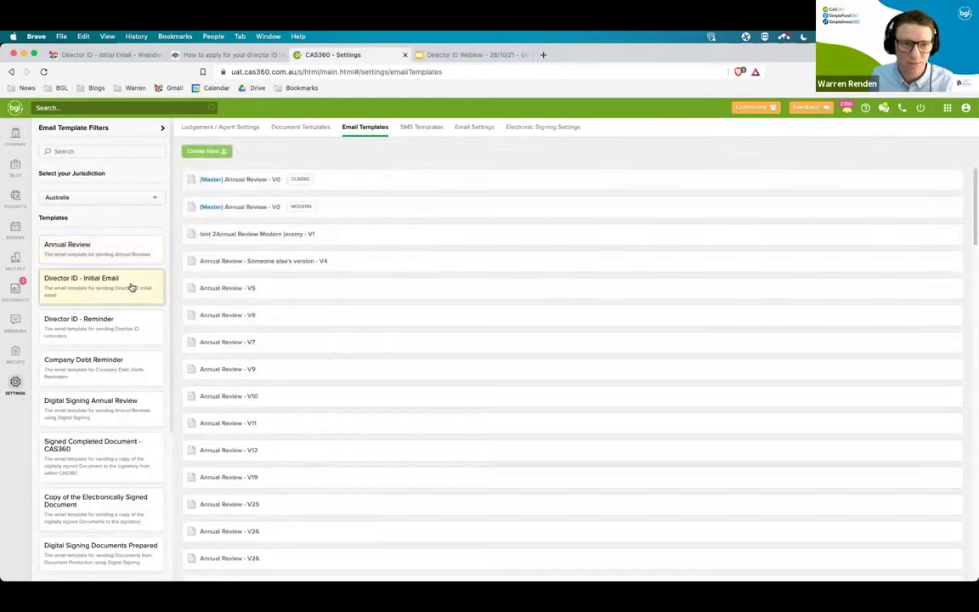
click(227, 208)
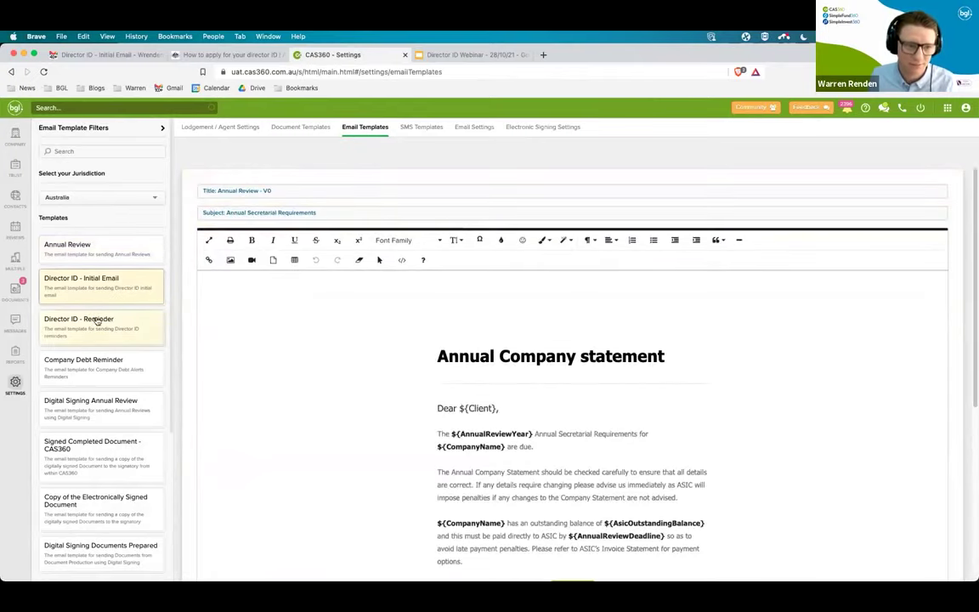
- Open the Director ID - Reminder email template and review its body down to the myGovID section
click(96, 322)
click(253, 179)
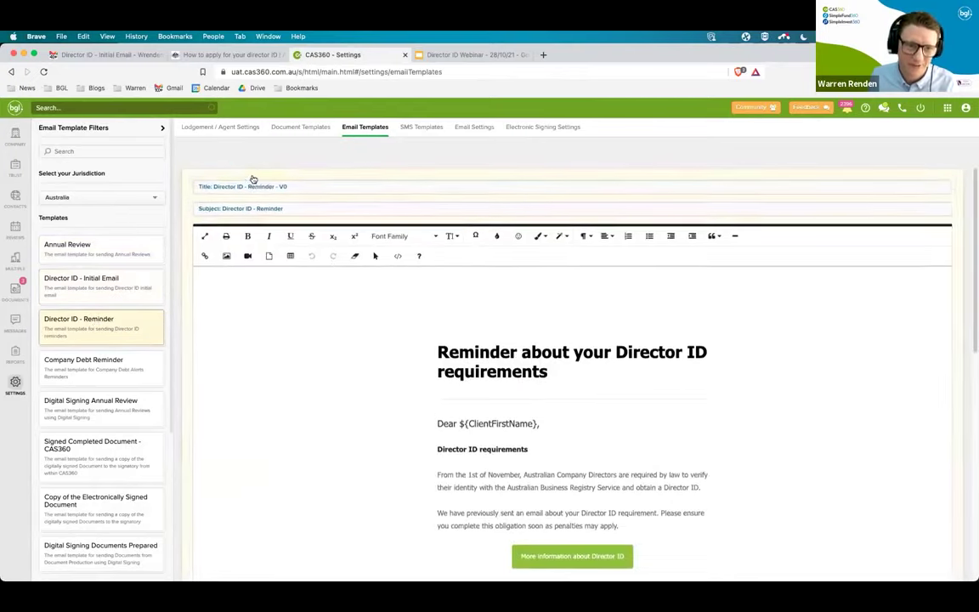
scroll(466, 376, down, 2)
scroll(466, 377, down, 4)
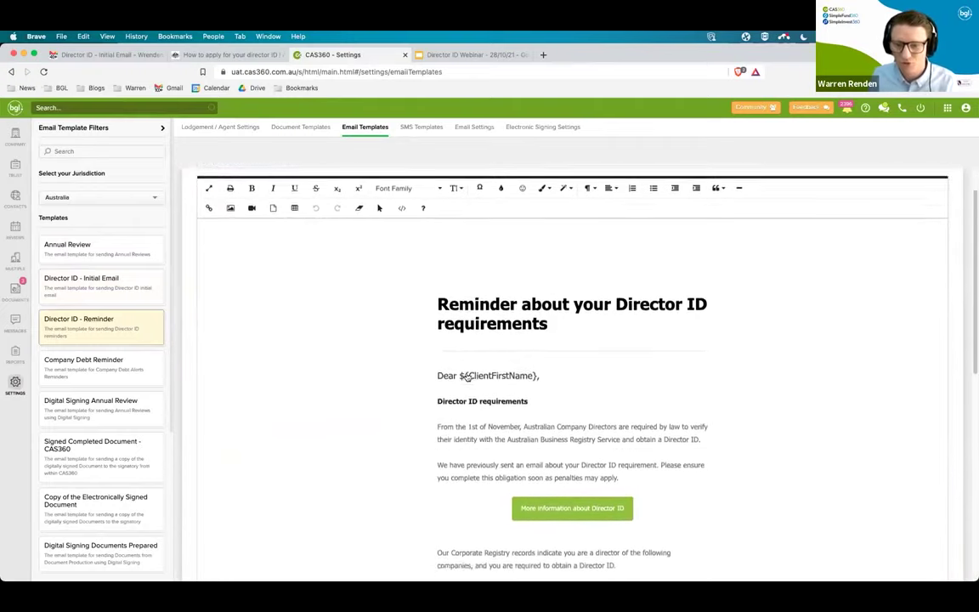
scroll(466, 377, down, 1)
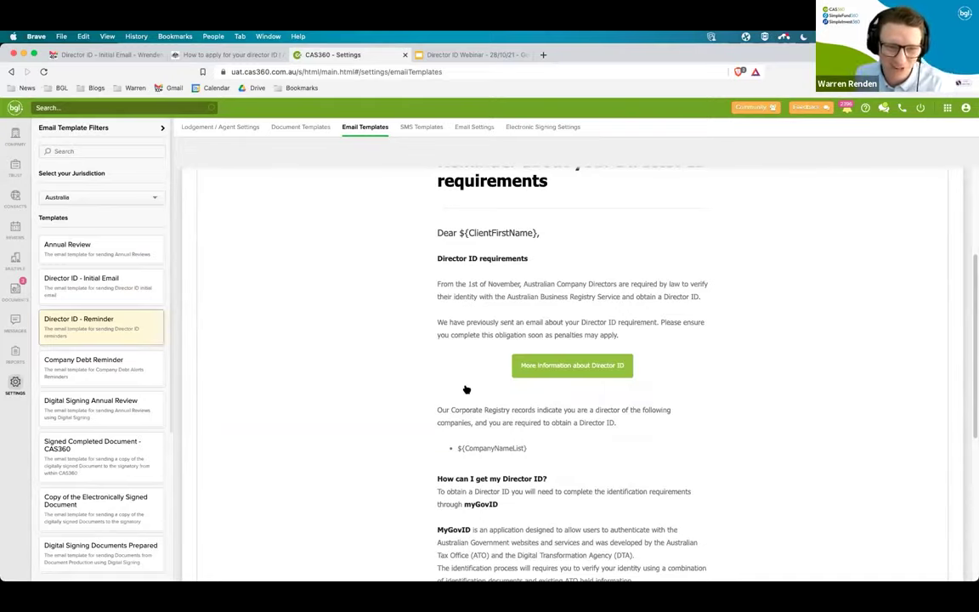
- Add and save a Director ID number for the third listed director of Director ID Webinar 2 Pty Ltd from the company's Director ID alert
click(14, 134)
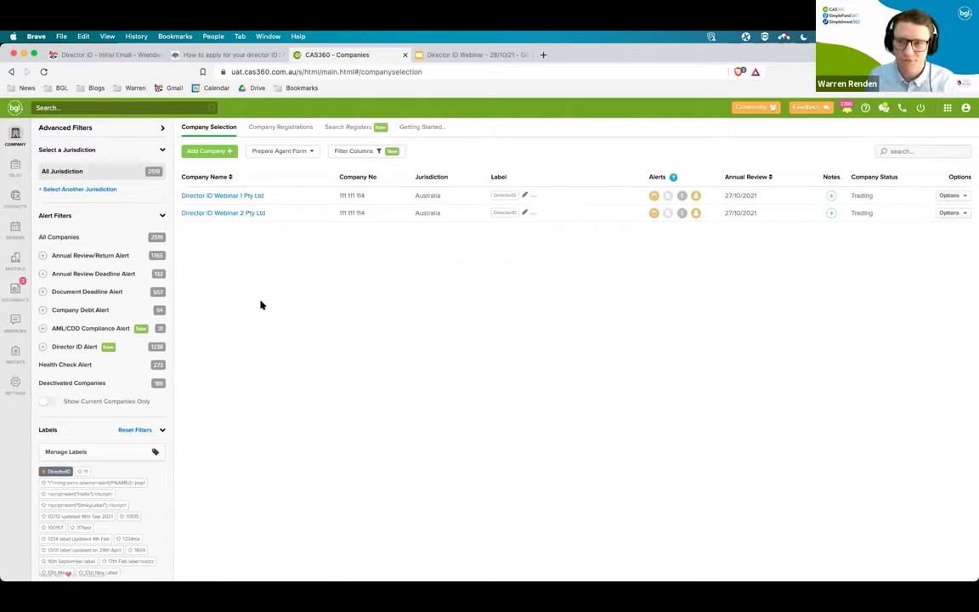
mouse_move(697, 216)
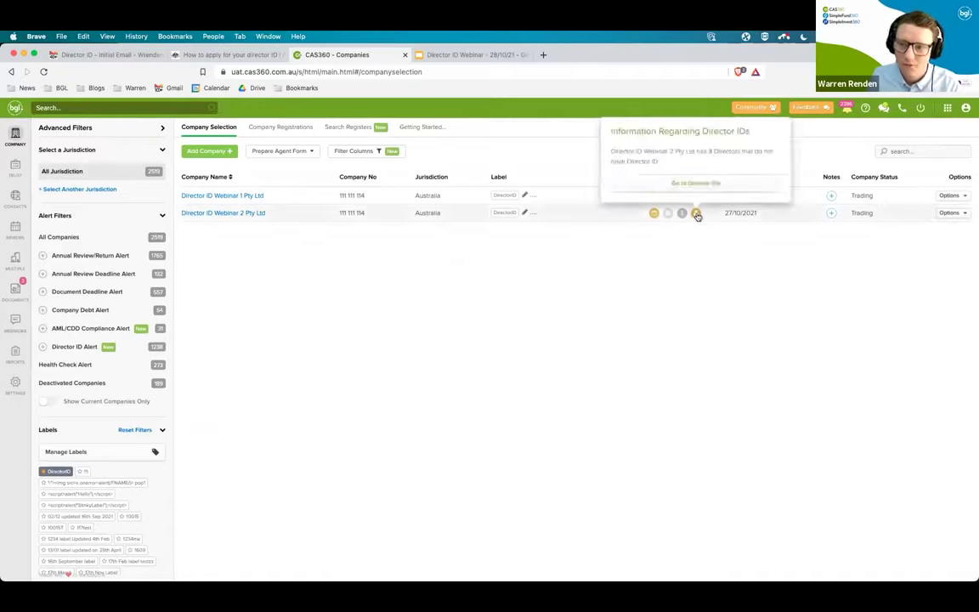
click(696, 183)
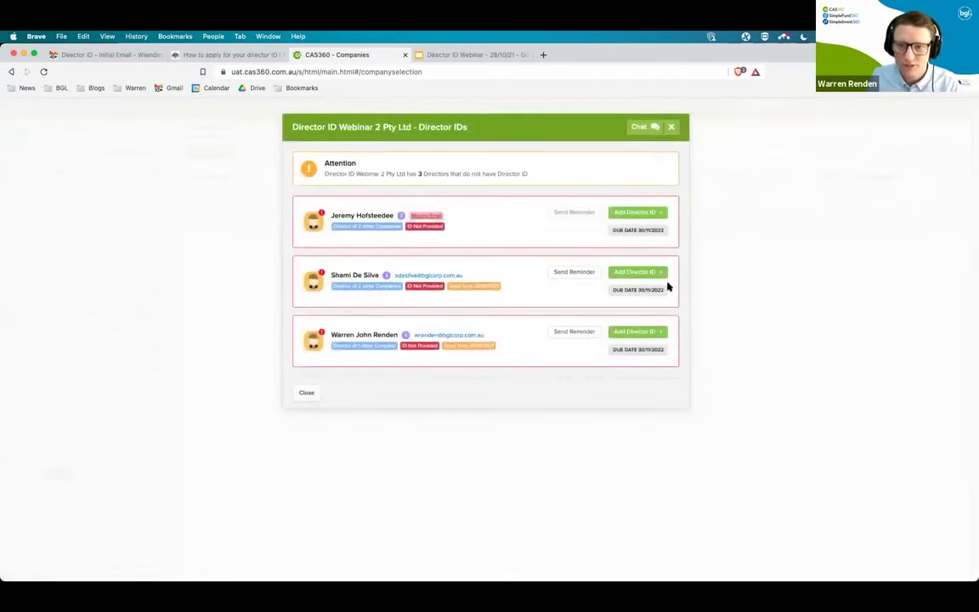
click(637, 272)
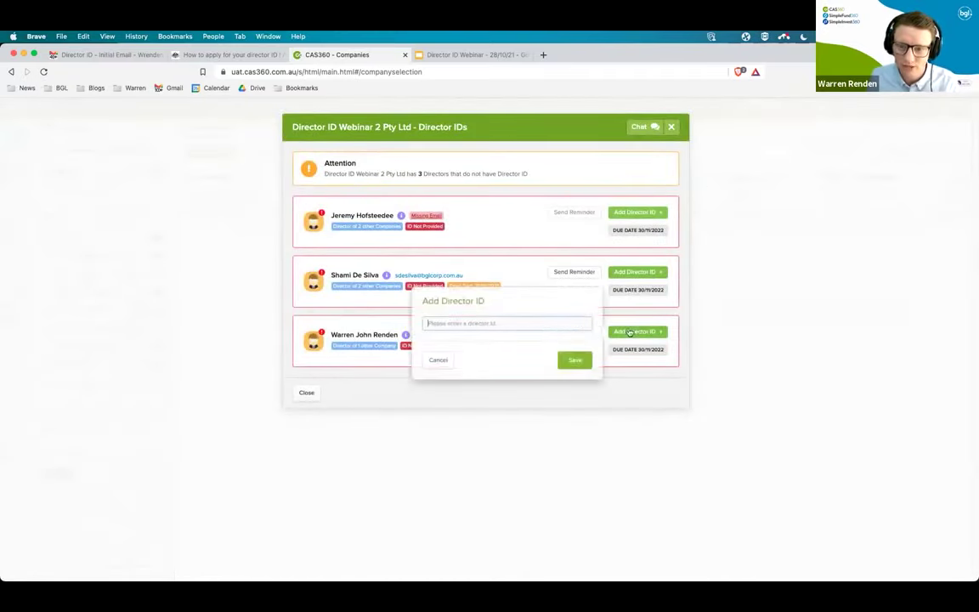
click(524, 323)
text(12345678901234)
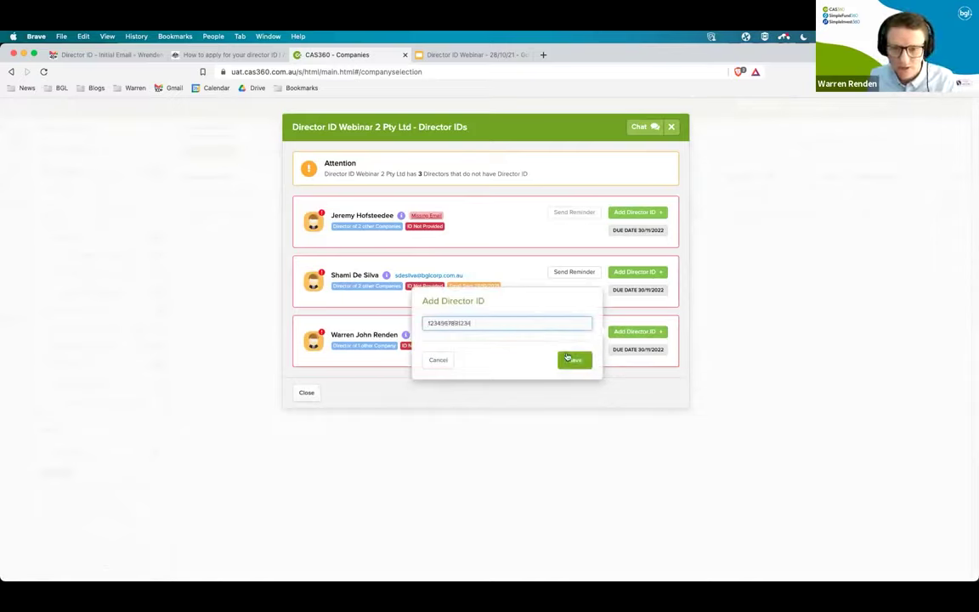
click(573, 359)
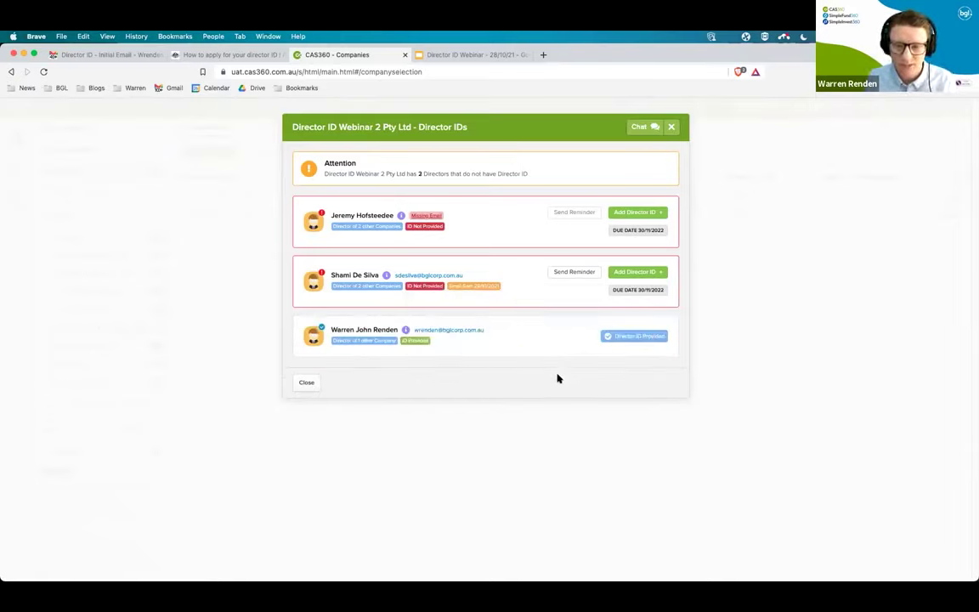
click(311, 385)
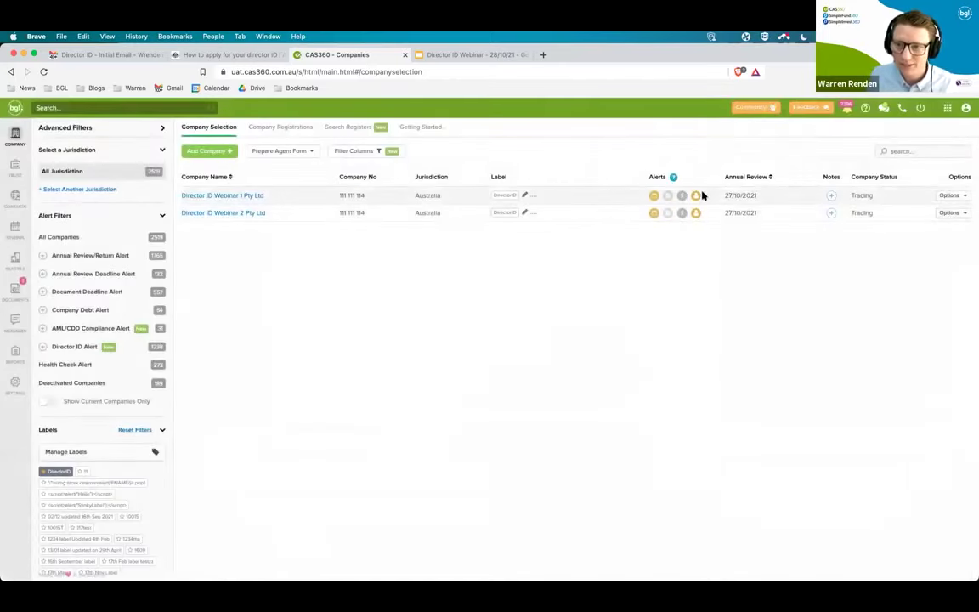
- Check the same director's ID status in Director ID Webinar 1 Pty Ltd and open that director's contact record
click(695, 165)
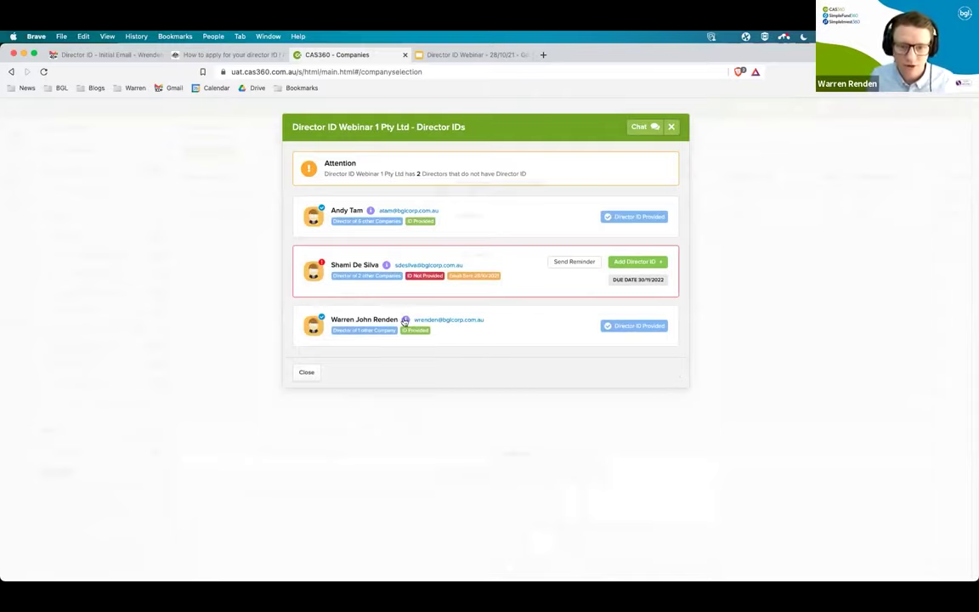
mouse_move(406, 321)
click(478, 452)
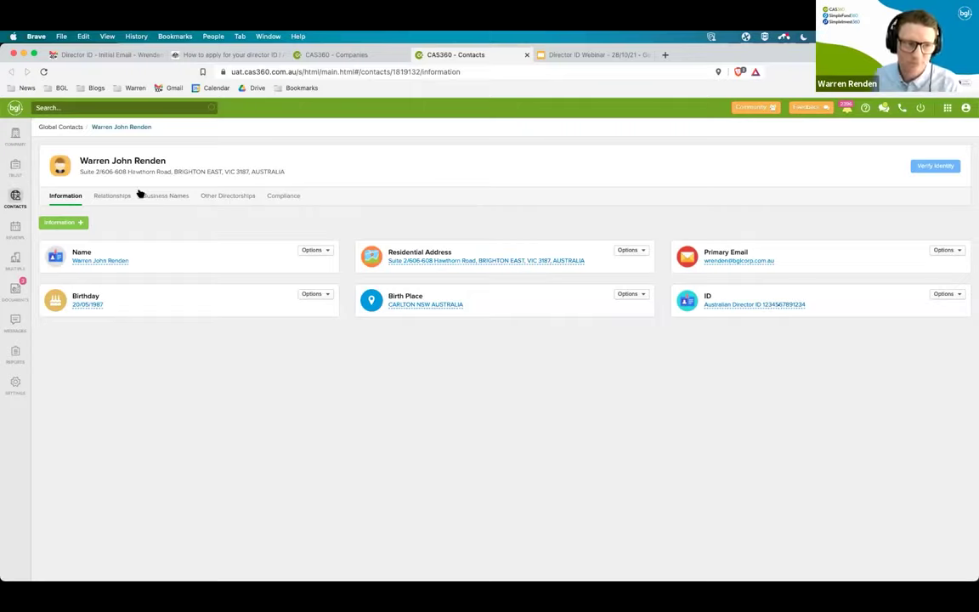
- Return to the company list, expand the Director ID Alert filter and review the Director ID status of Director ID Webinar 2 Pty Ltd's directors
click(17, 136)
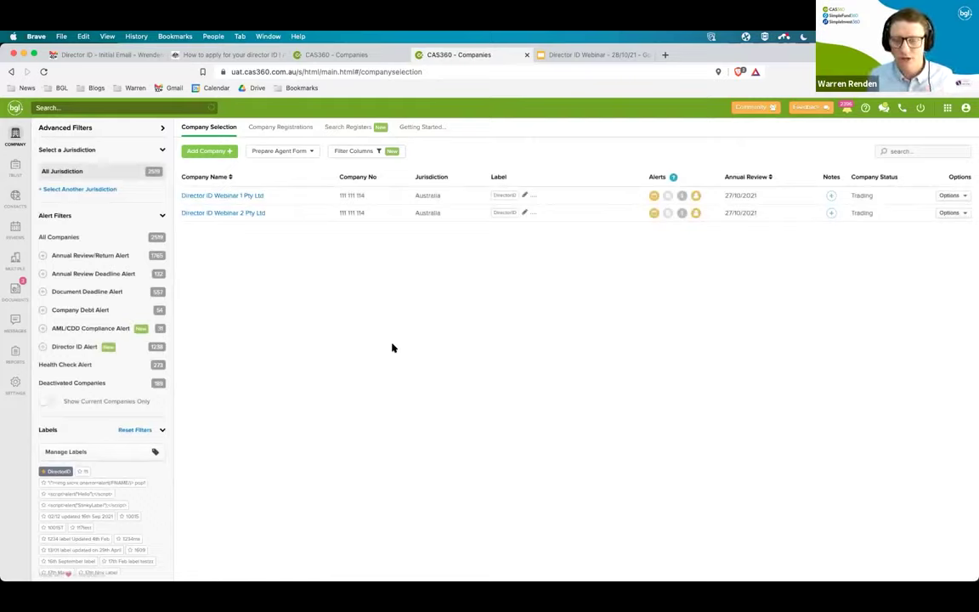
click(81, 347)
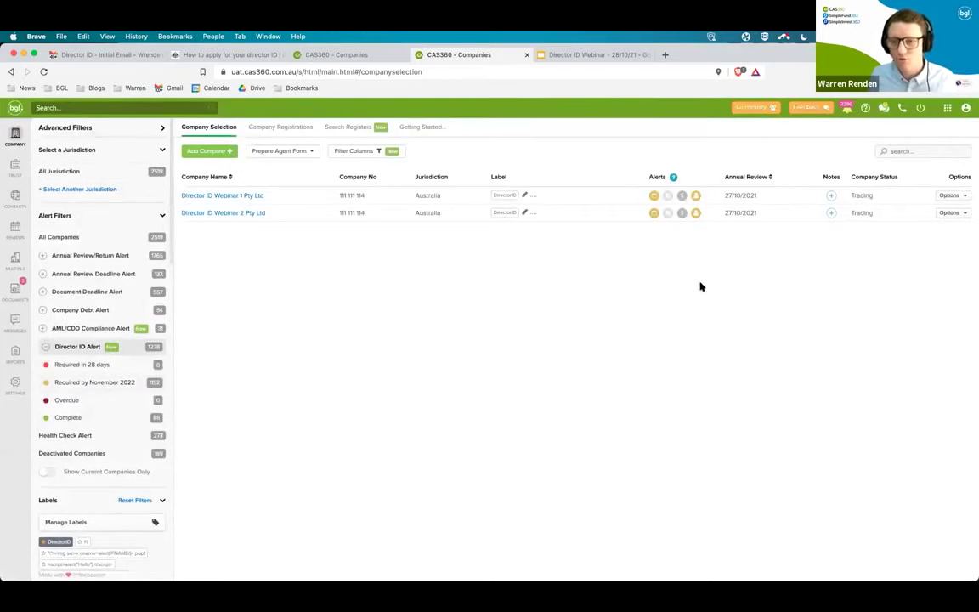
click(696, 213)
click(695, 243)
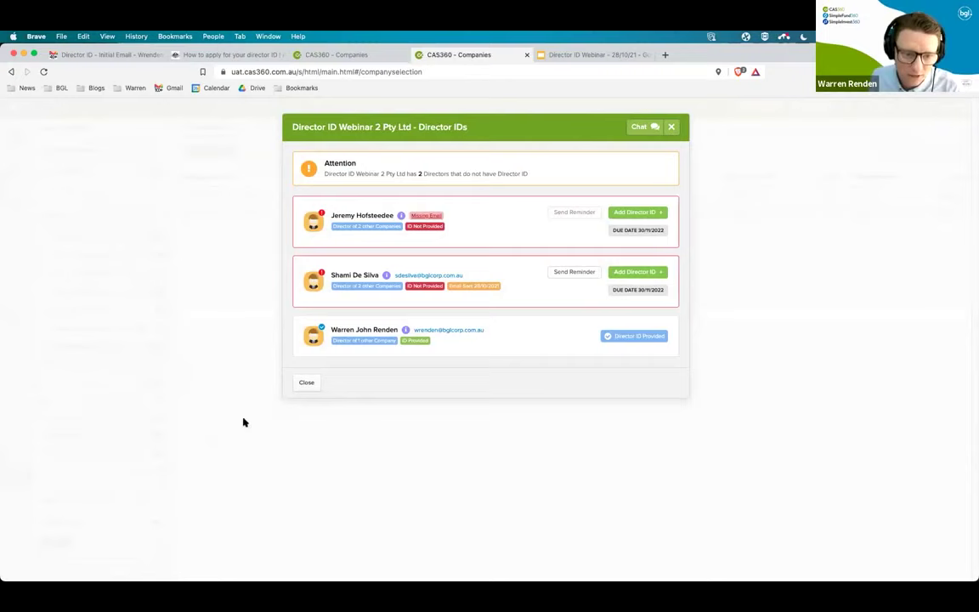
click(313, 383)
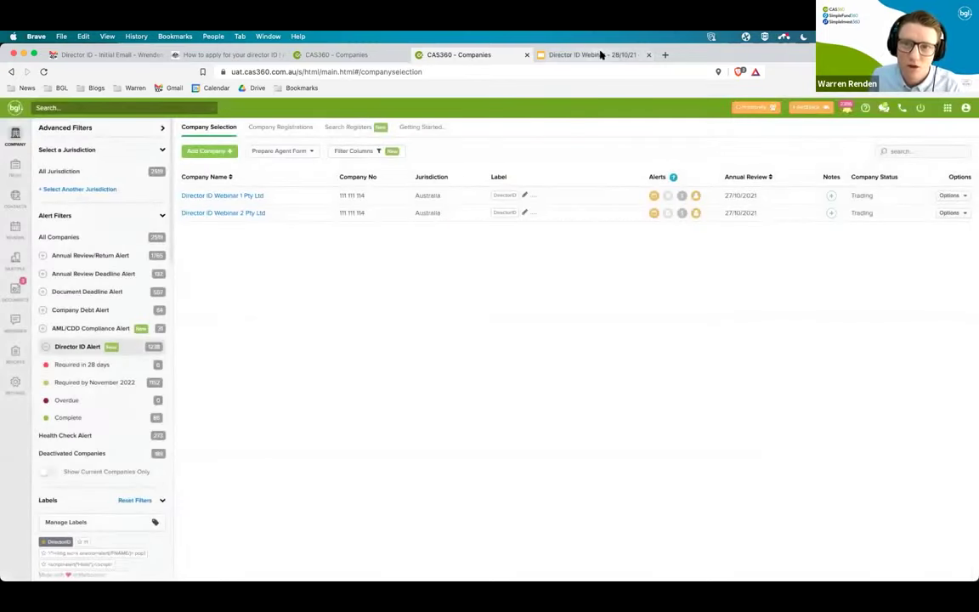
- Switch to the Director ID Webinar - 28/10/21 presentation in Google Slides and open slide 14, What's next
click(544, 53)
scroll(97, 448, down, 1)
scroll(97, 448, down, 5)
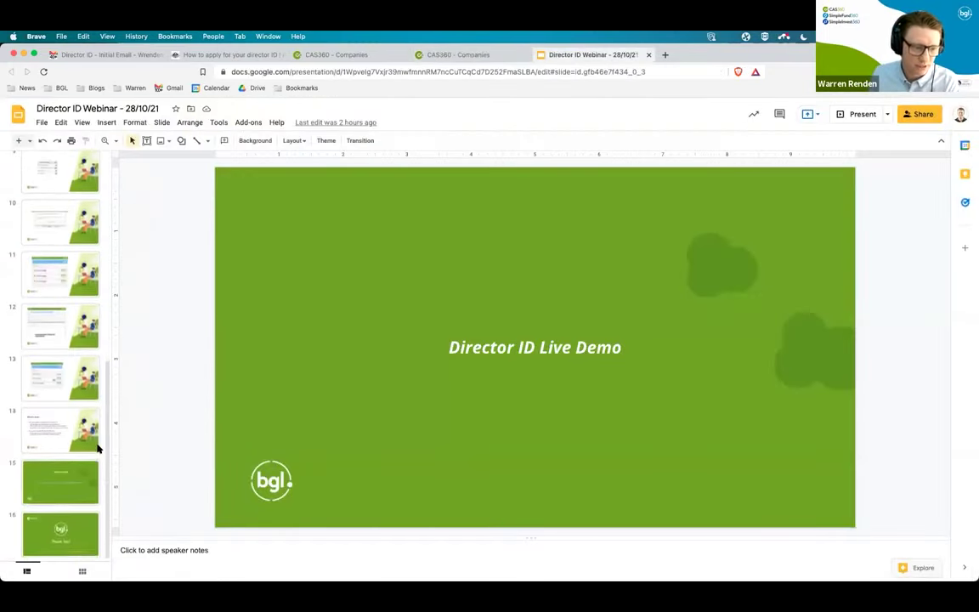
click(68, 438)
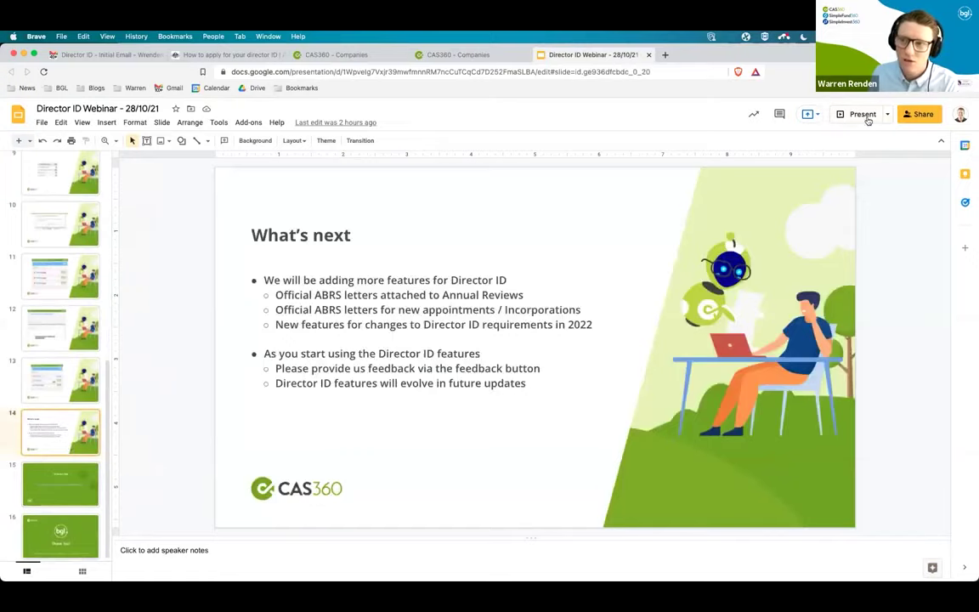